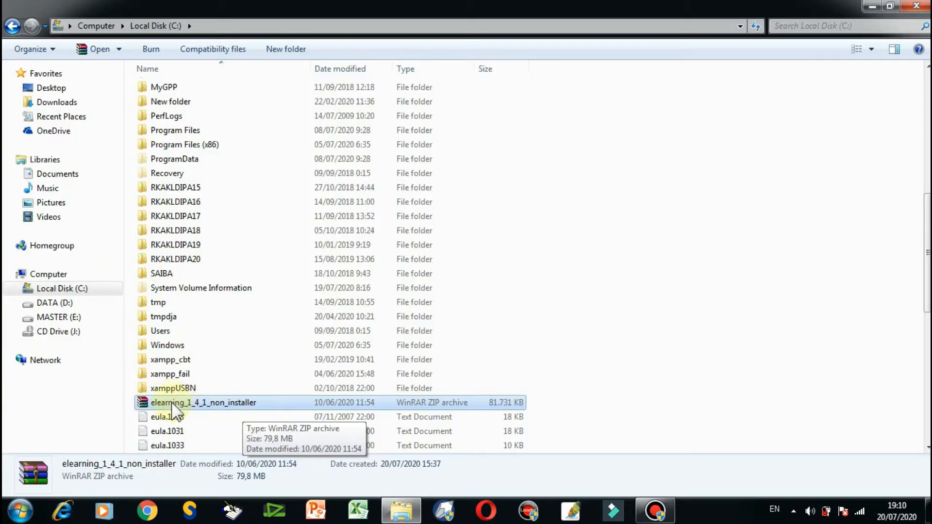
# Extract the elearning_1_4_1_non_installer ZIP archive to a folder of the same name, overwriting all existing files.
pyautogui.rightClick(171, 407)
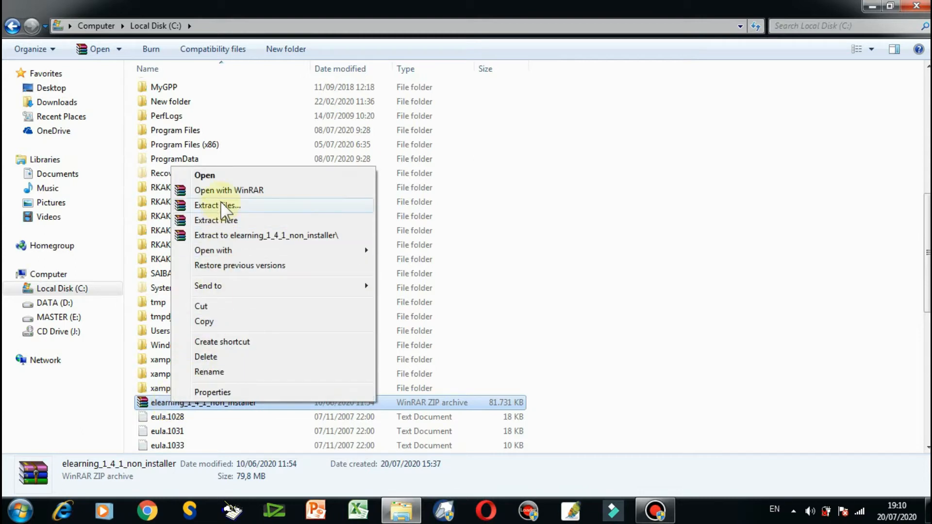
pyautogui.click(240, 237)
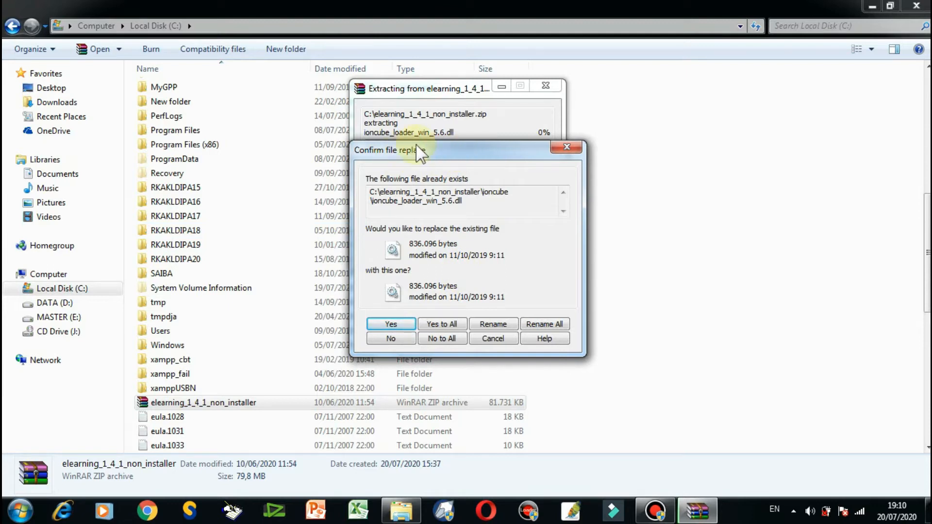
pyautogui.click(455, 324)
# Open the extracted elearning_1_4_1_non_installer folder and inspect its database, ioncube and source folders.
pyautogui.scroll(4, 222, 228)
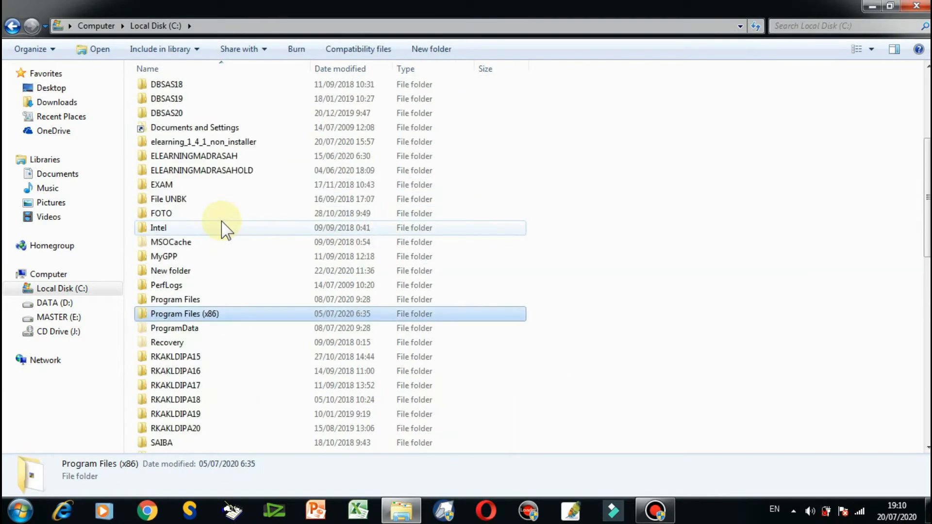
pyautogui.click(204, 143)
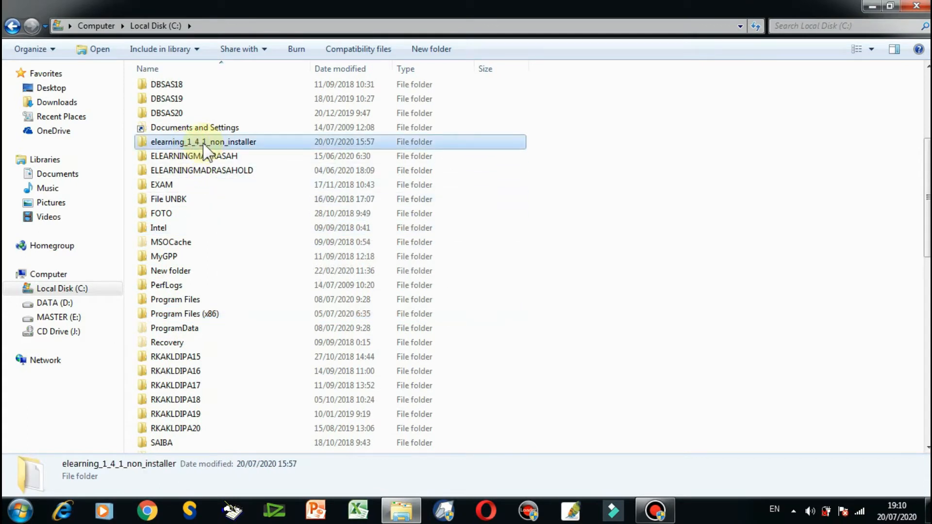
pyautogui.doubleClick(203, 144)
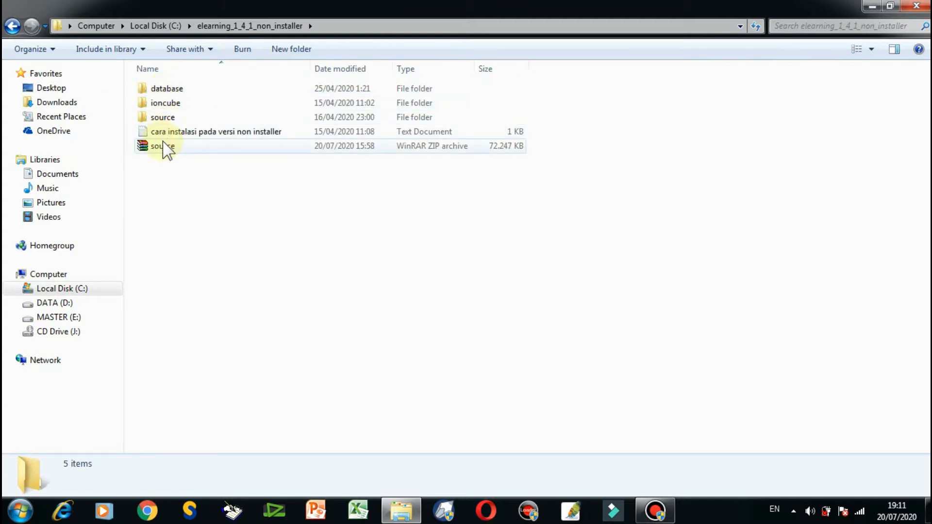
pyautogui.click(180, 92)
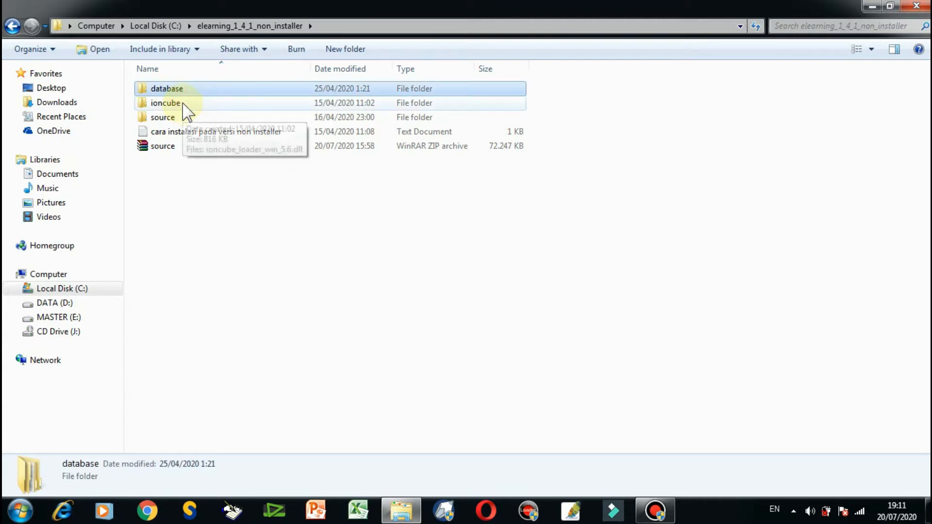
pyautogui.click(179, 103)
pyautogui.click(169, 118)
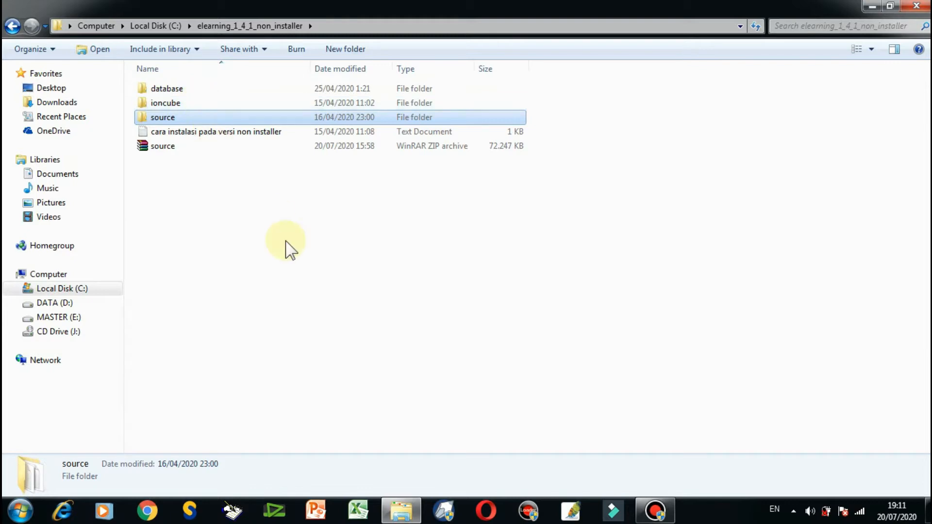
# Switch to Chrome, open the bookmarked cPanel login page and log in with the saved credentials.
pyautogui.click(156, 512)
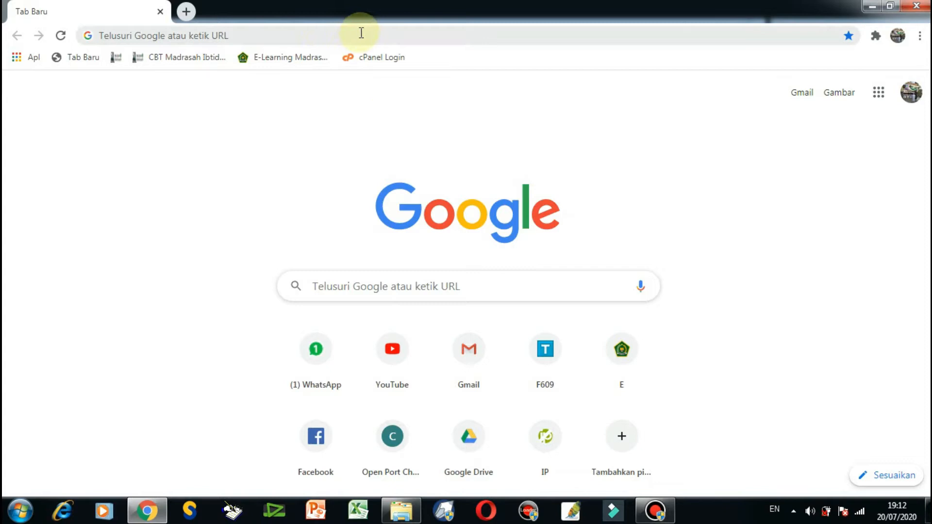
pyautogui.click(366, 60)
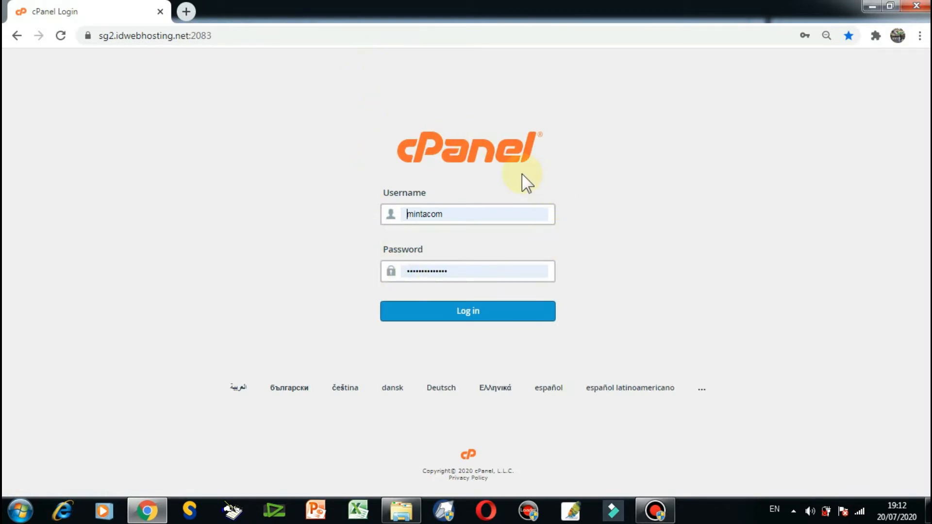
pyautogui.click(465, 311)
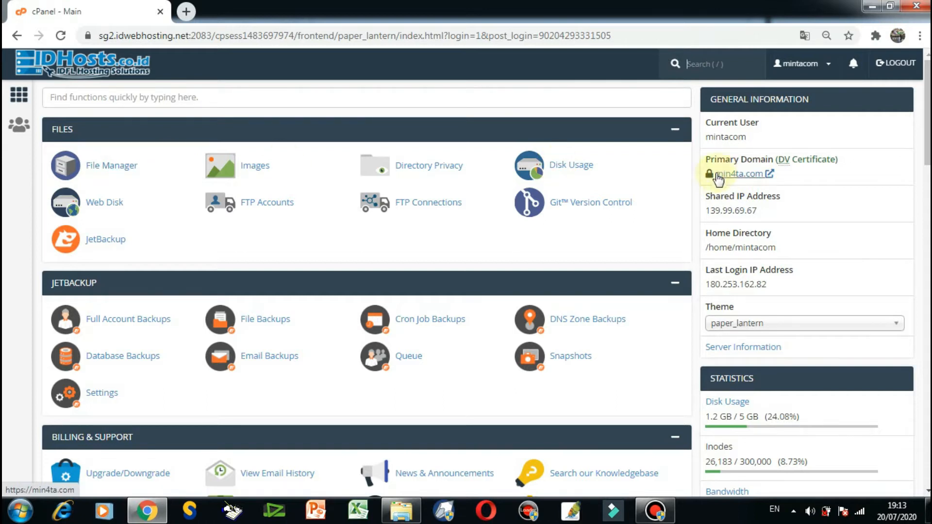
# Open MySQL Databases in cPanel and create a new database named elearning2 after the account prefix.
pyautogui.scroll(-3, 442, 196)
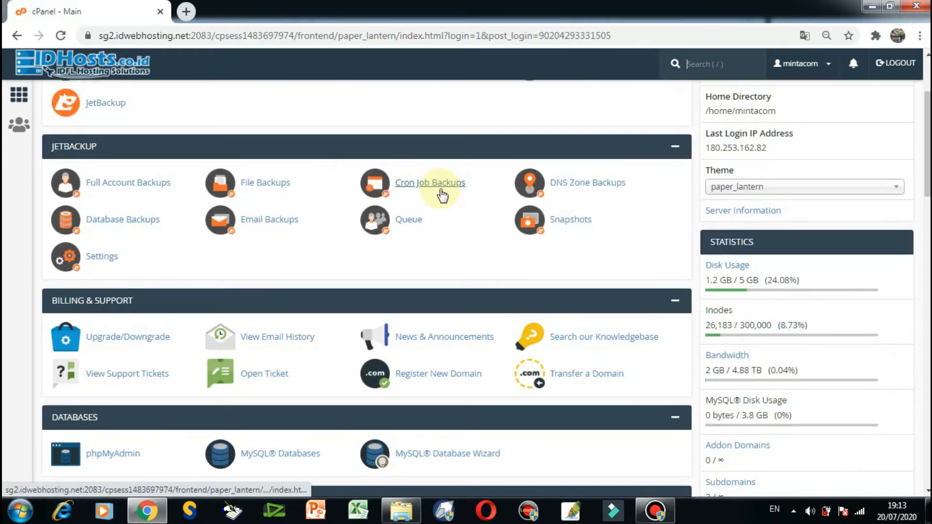
pyautogui.scroll(-3, 442, 196)
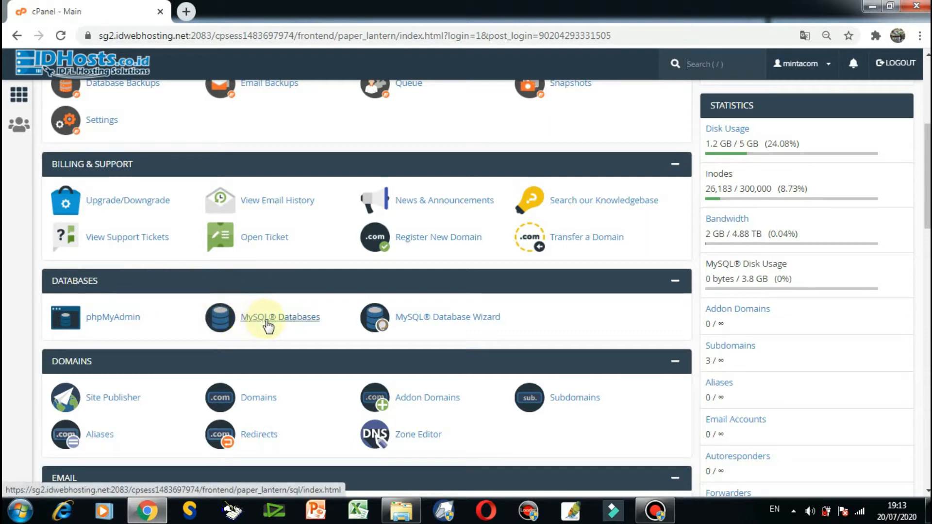
pyautogui.click(284, 321)
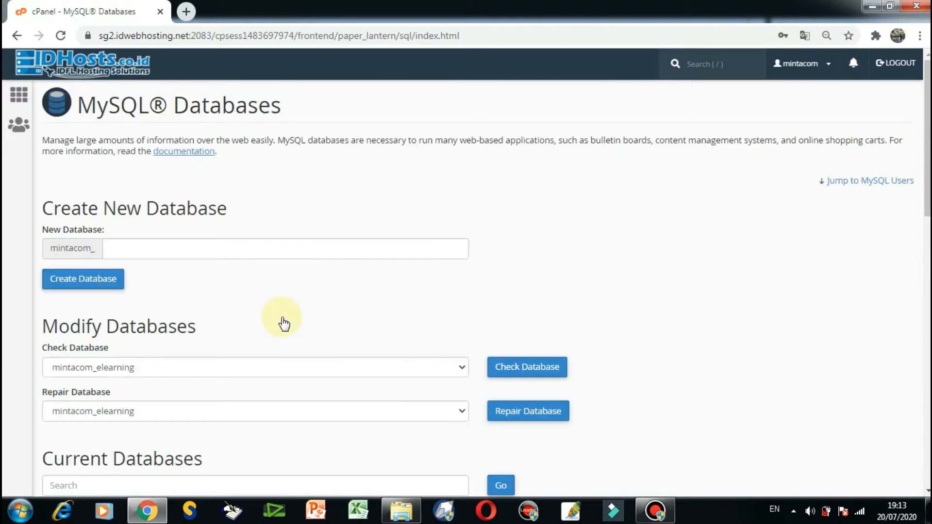
pyautogui.click(117, 247)
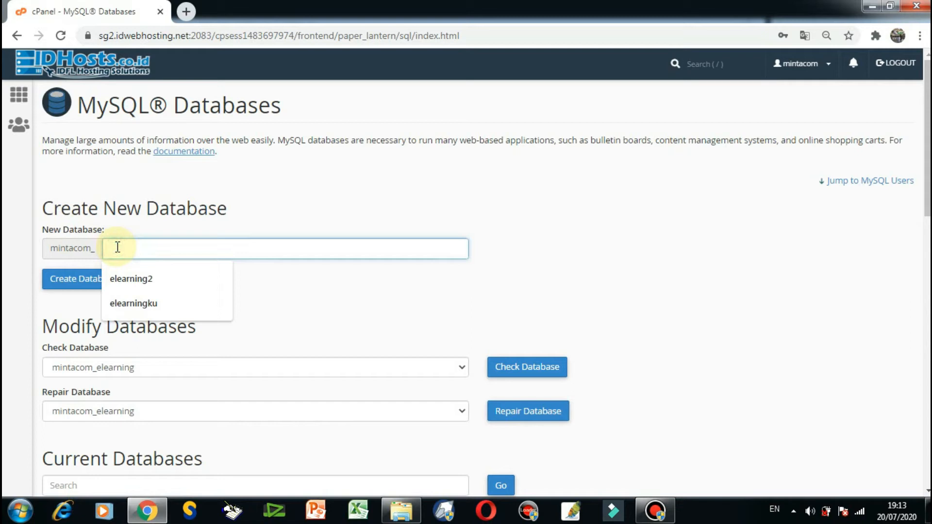
pyautogui.write('elearning2')
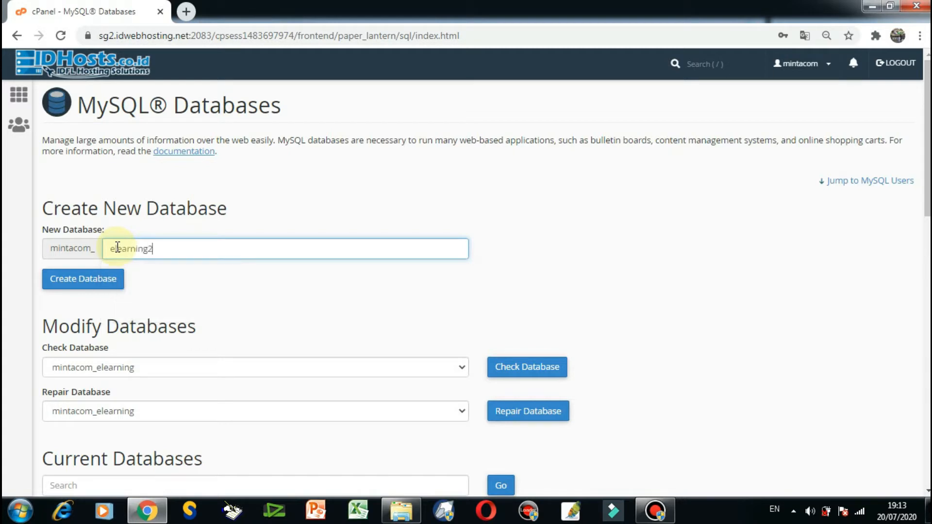
pyautogui.click(96, 285)
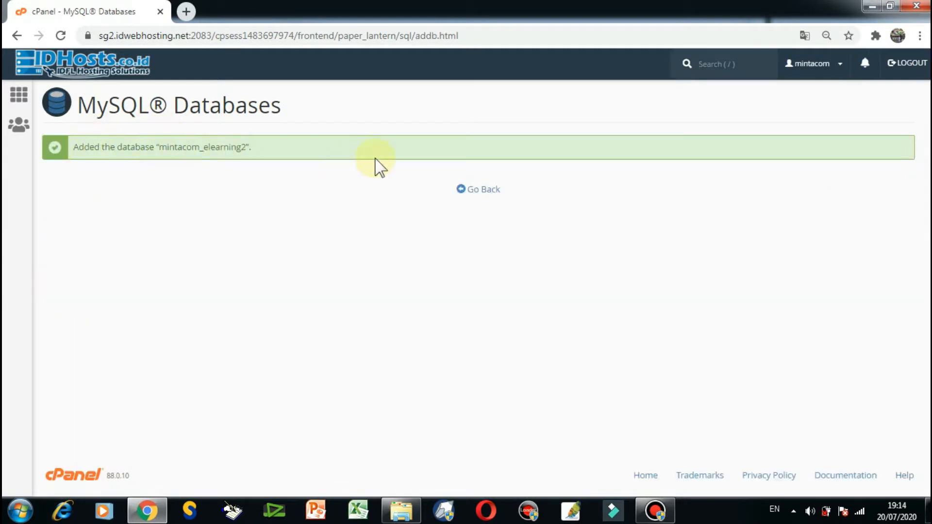
# Return to the MySQL Databases page and enter elearning2 after the account prefix as the new MySQL user's username.
pyautogui.click(478, 190)
pyautogui.scroll(-1, 375, 253)
pyautogui.scroll(-5, 376, 253)
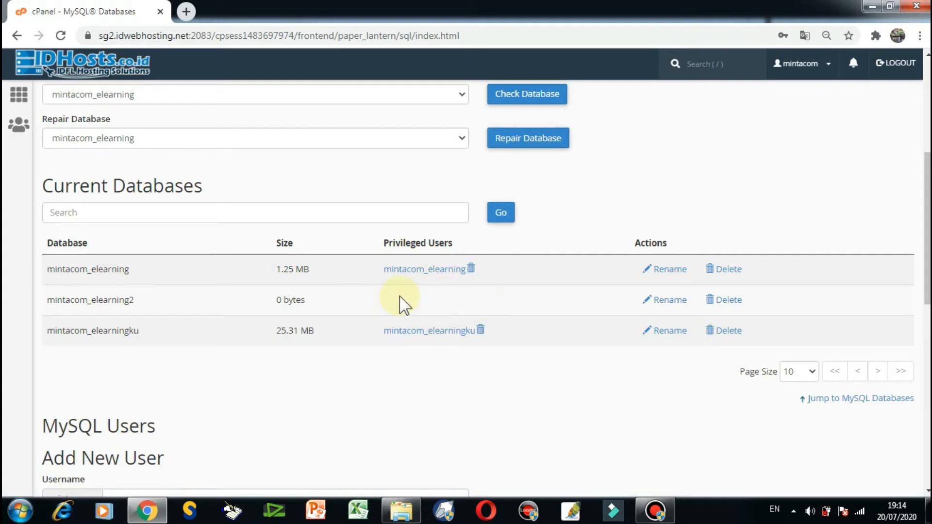
pyautogui.scroll(-4, 399, 305)
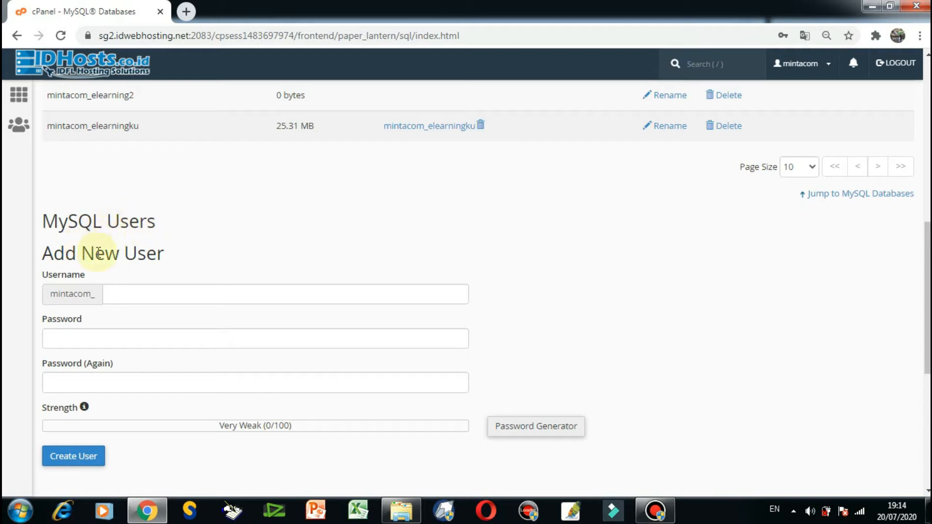
pyautogui.click(123, 294)
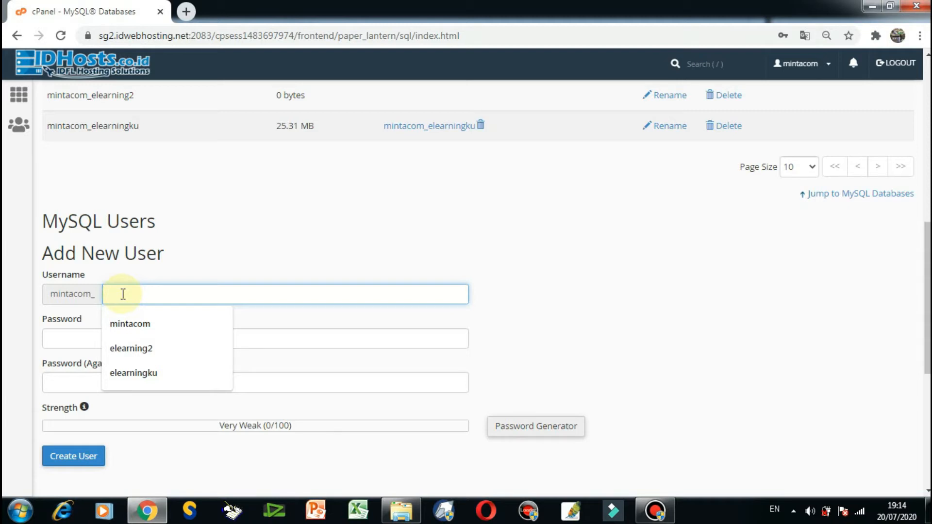
pyautogui.write('elear')
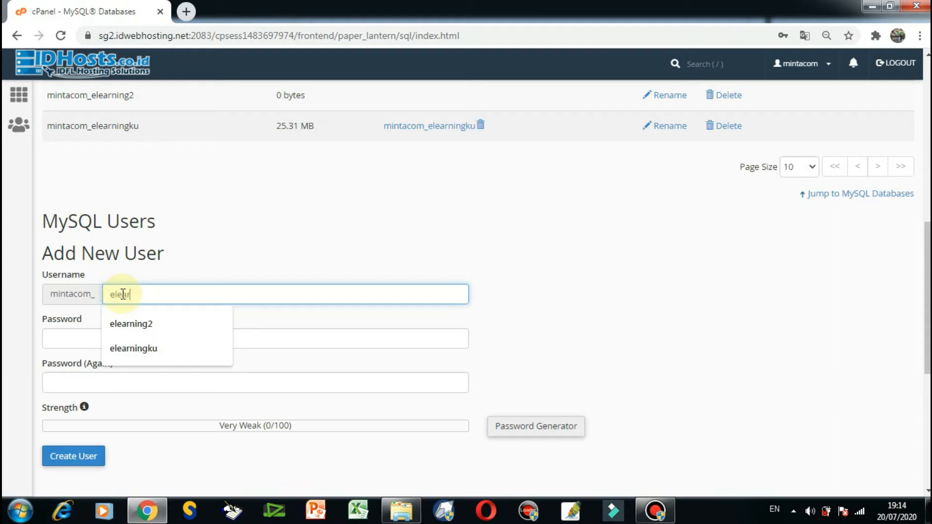
pyautogui.write('2')
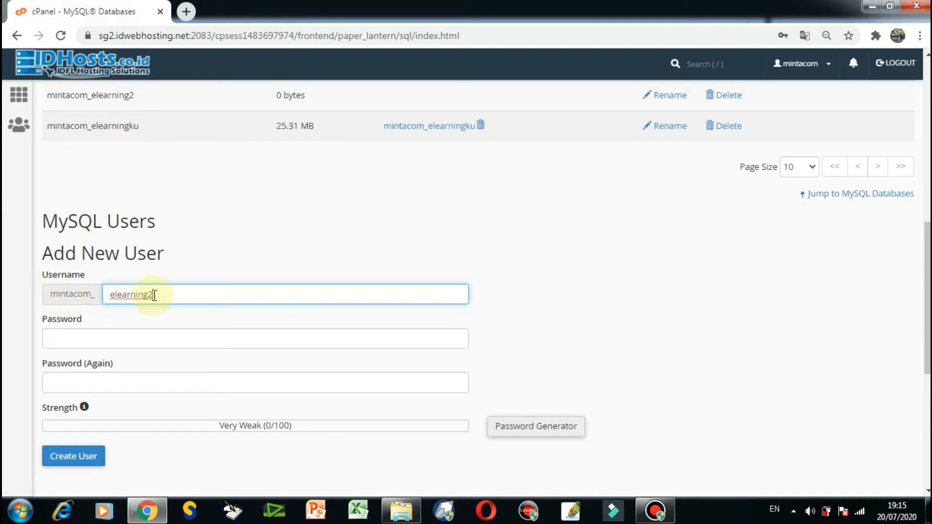
# Enter the new MySQL user's password in both password fields and create the user.
pyautogui.scroll(-1, 159, 294)
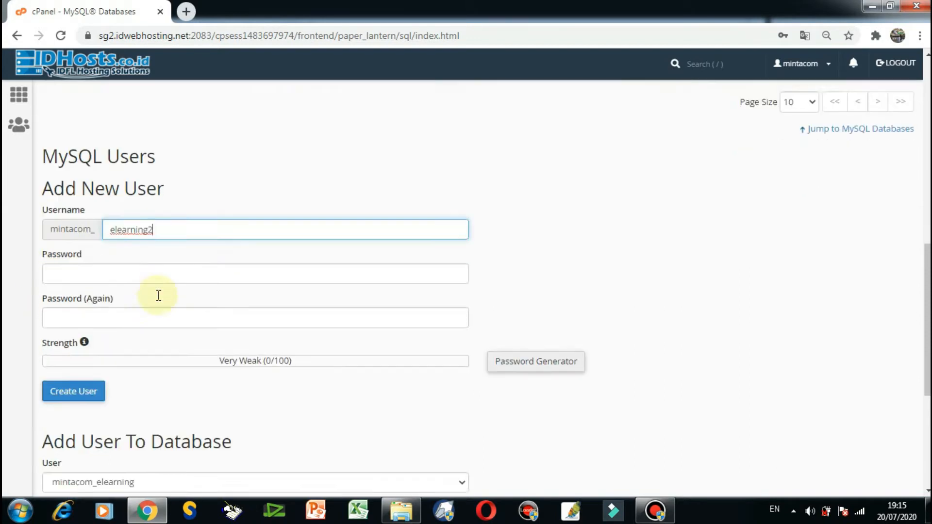
pyautogui.click(86, 269)
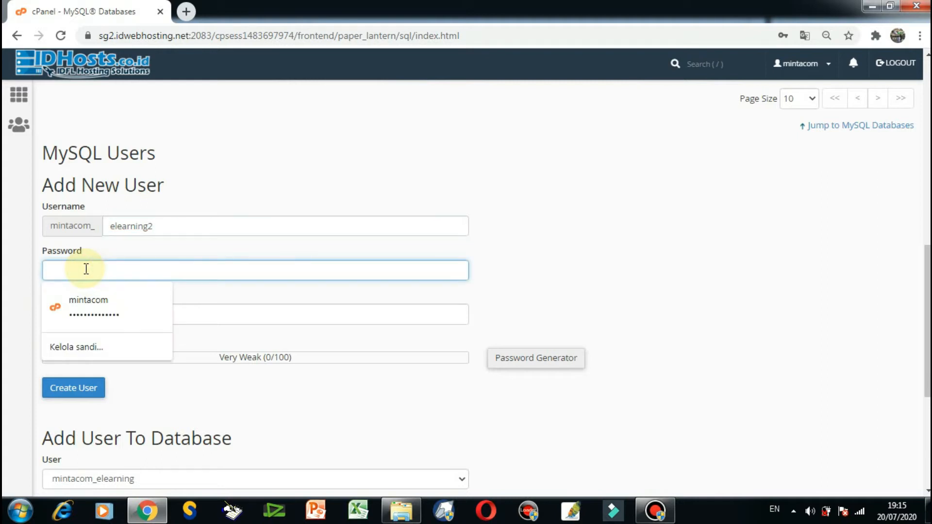
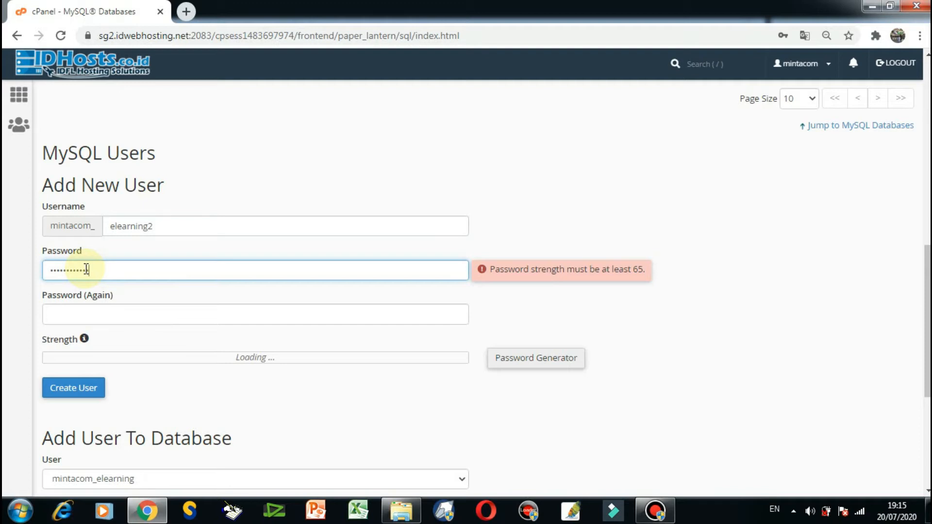
pyautogui.press('Tab')
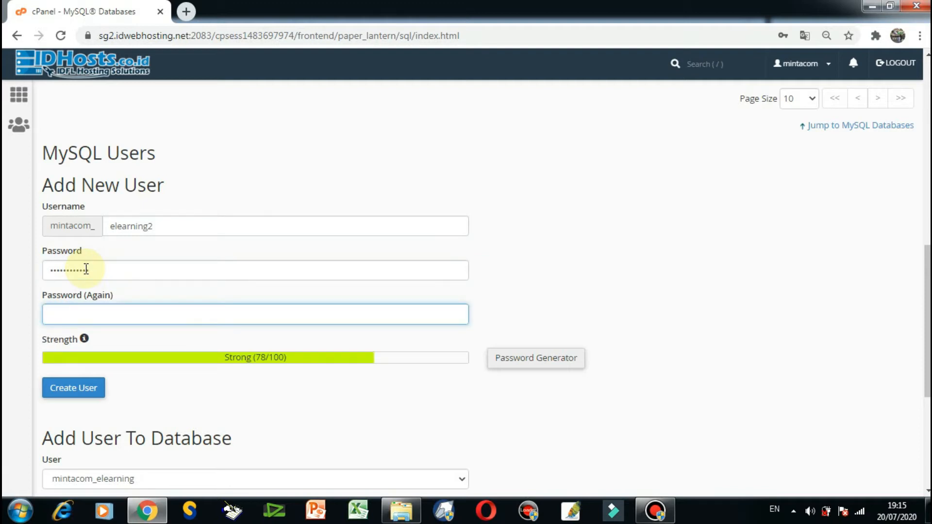
pyautogui.write('••••••••••••')
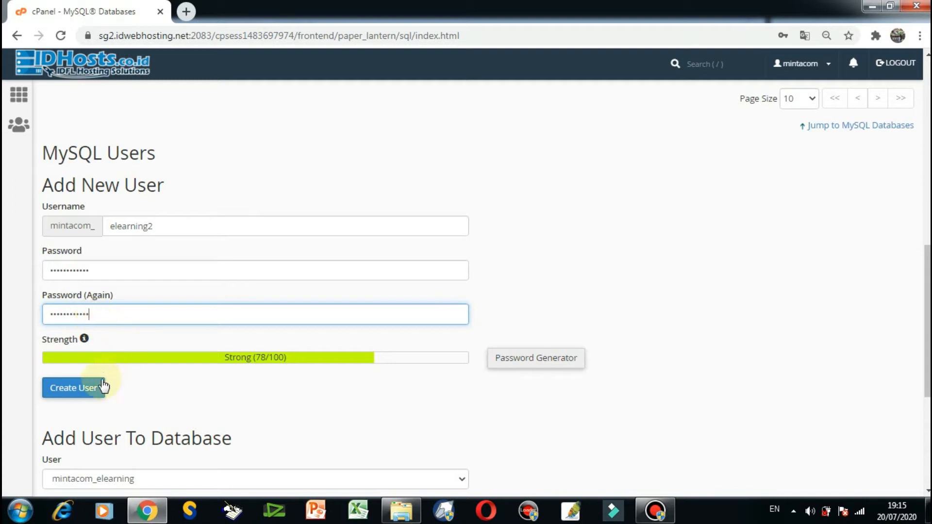
pyautogui.click(86, 388)
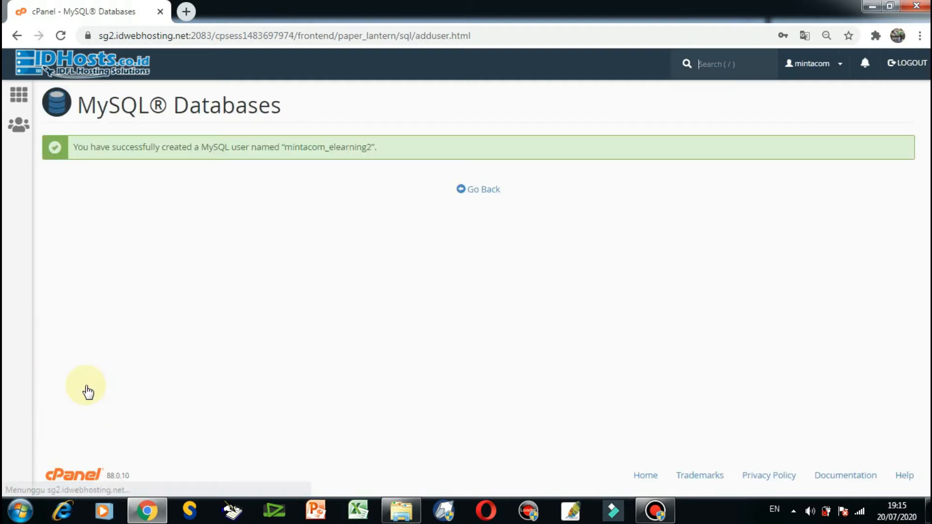
# Return to the current databases list and record the full name of the elearning2 database in Notepad, labelled "database:".
pyautogui.click(479, 191)
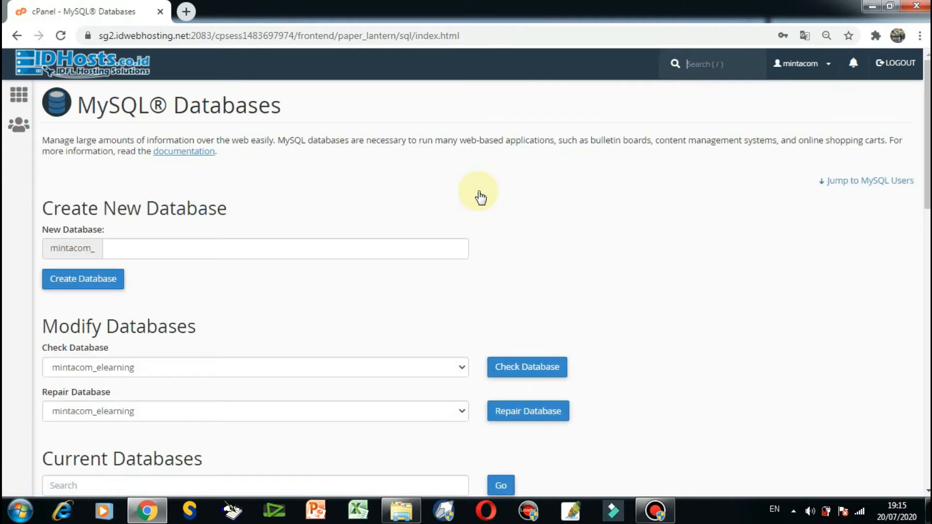
pyautogui.scroll(-4, 479, 197)
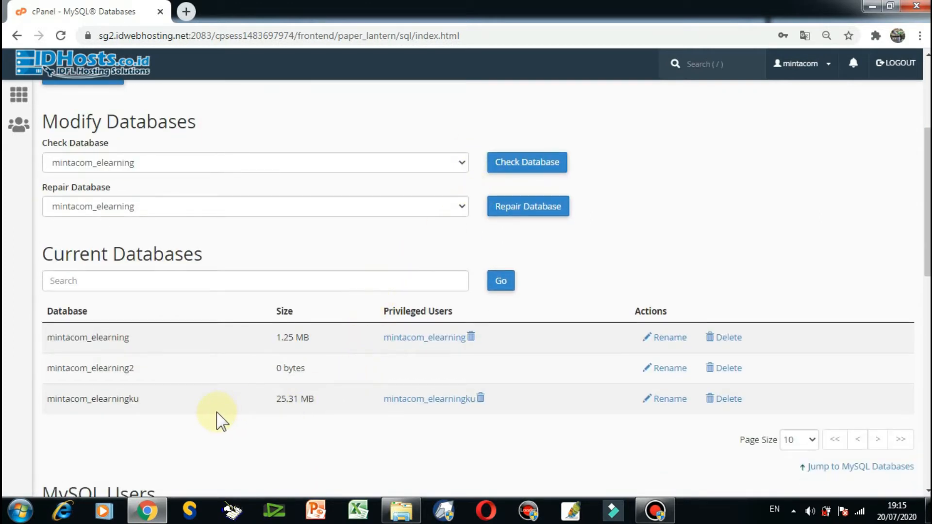
pyautogui.scroll(-2, 217, 419)
pyautogui.scroll(-2, 217, 419)
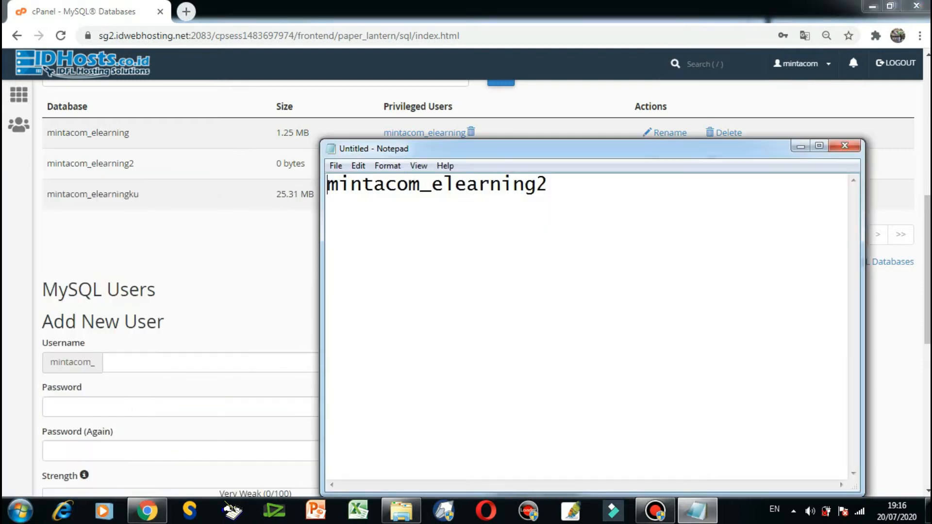
pyautogui.write('database:')
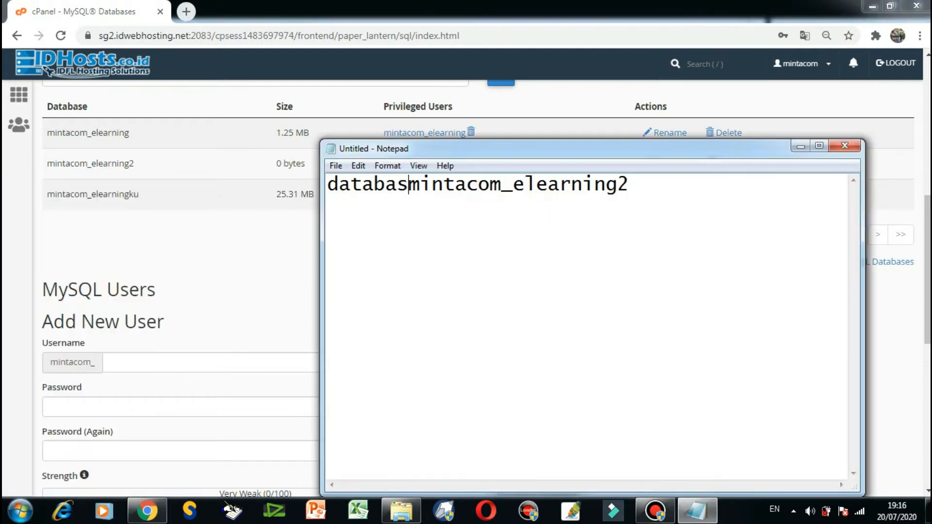
pyautogui.press('End')
# Add a "user:" line with the MySQL username and a "pasword:" line with its password, then minimize the note.
pyautogui.press('Return')
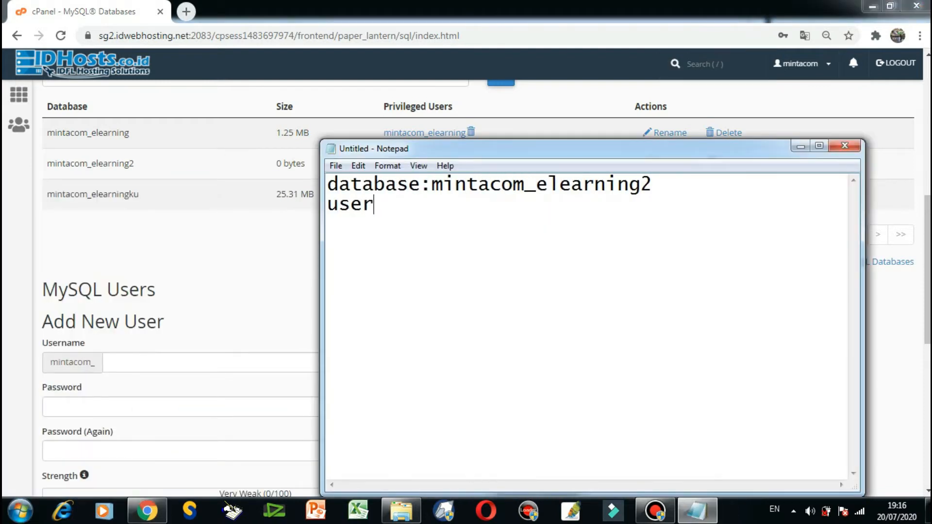
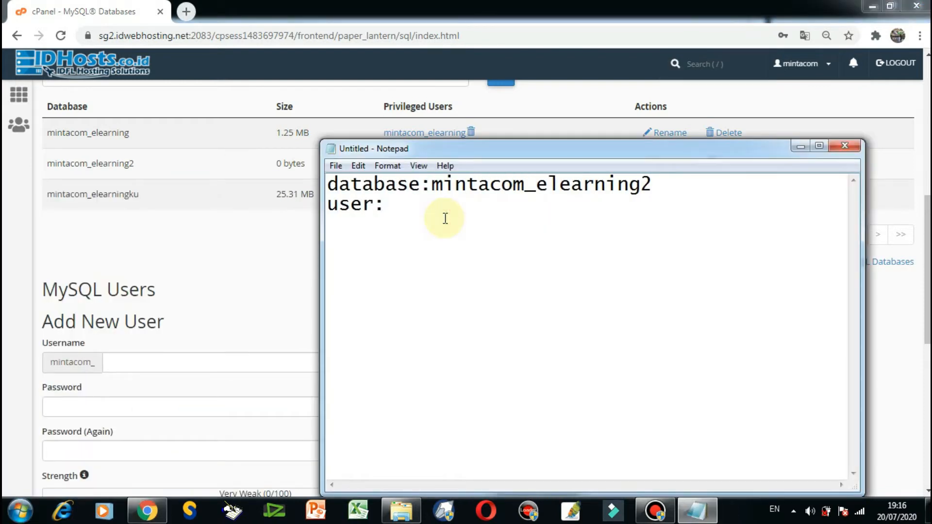
pyautogui.press('Return')
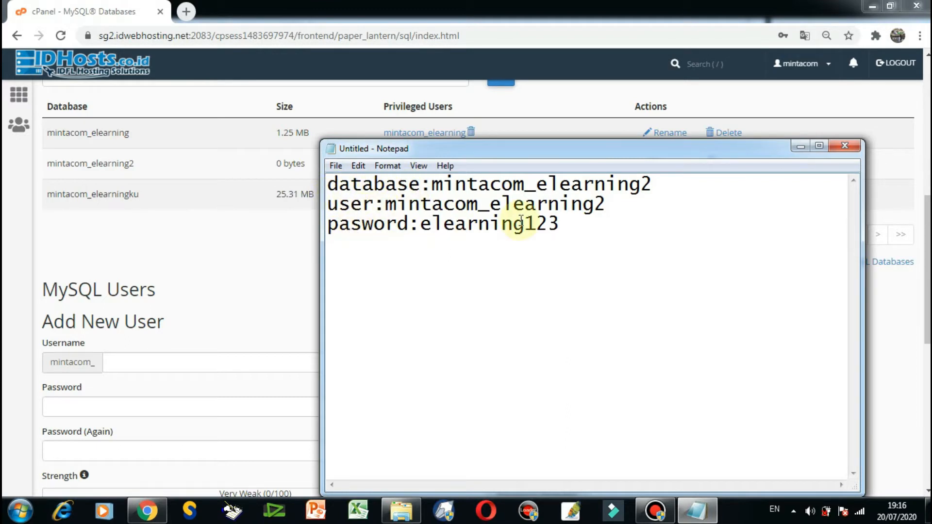
pyautogui.click(801, 147)
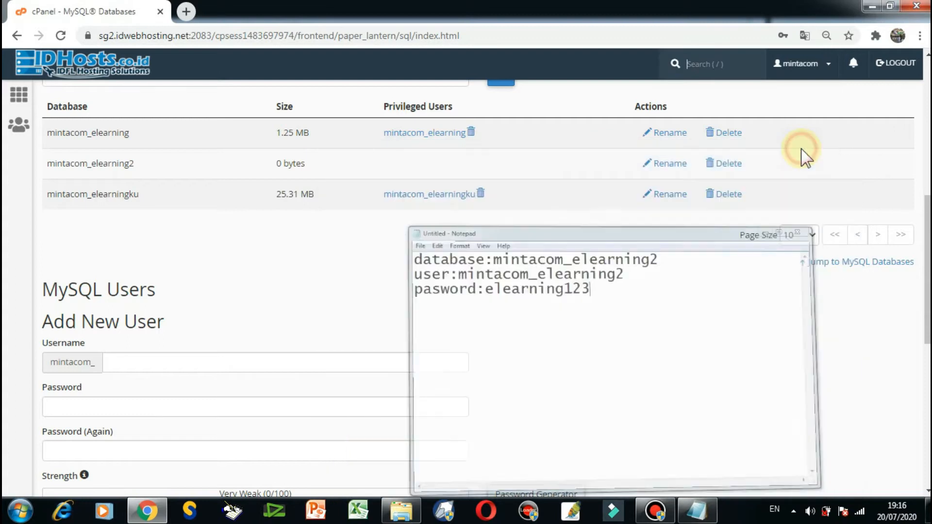
# Compare the privileged users assigned to each current database with the MySQL users that exist.
pyautogui.scroll(1, 381, 260)
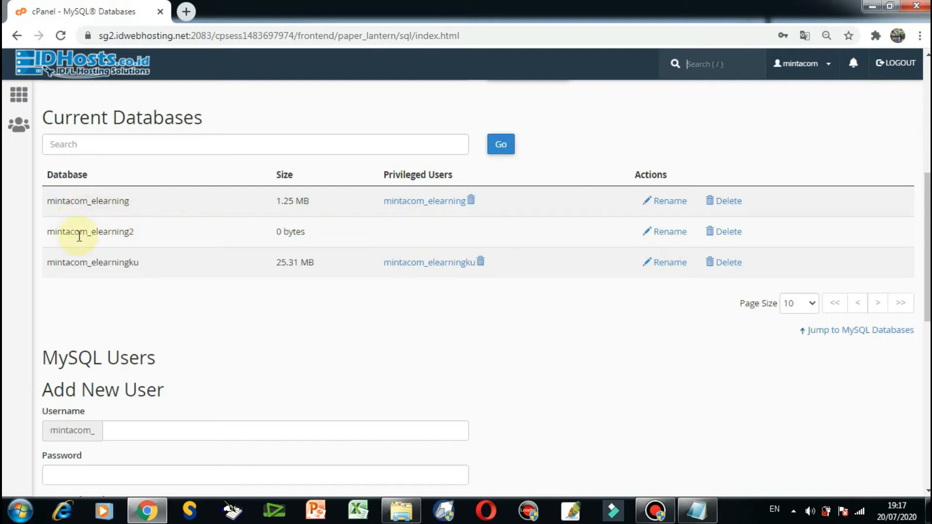
pyautogui.scroll(-3, 229, 272)
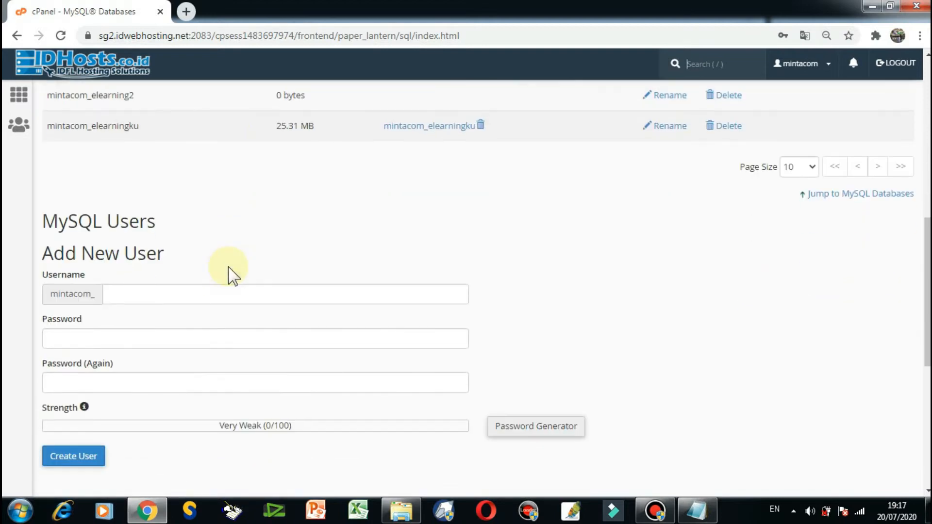
pyautogui.scroll(2, 229, 273)
pyautogui.scroll(1, 228, 272)
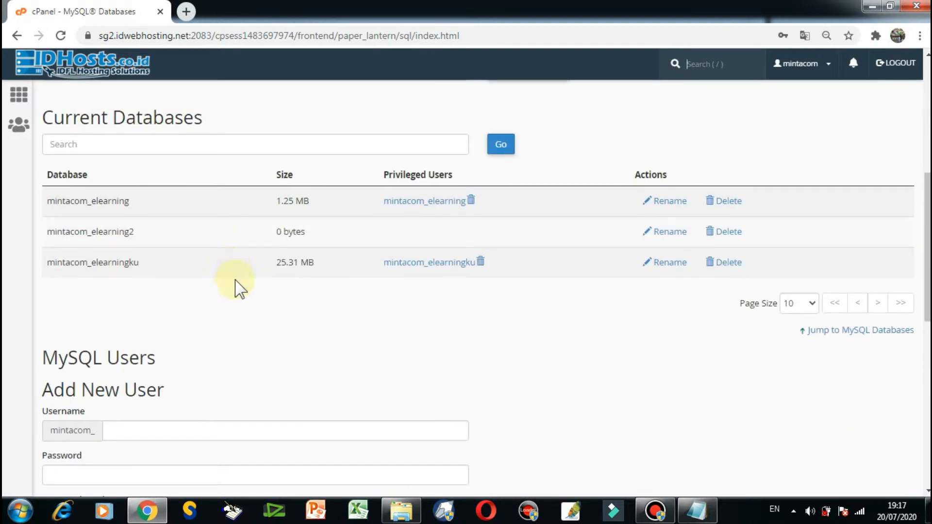
pyautogui.scroll(-7, 243, 296)
pyautogui.scroll(-3, 243, 299)
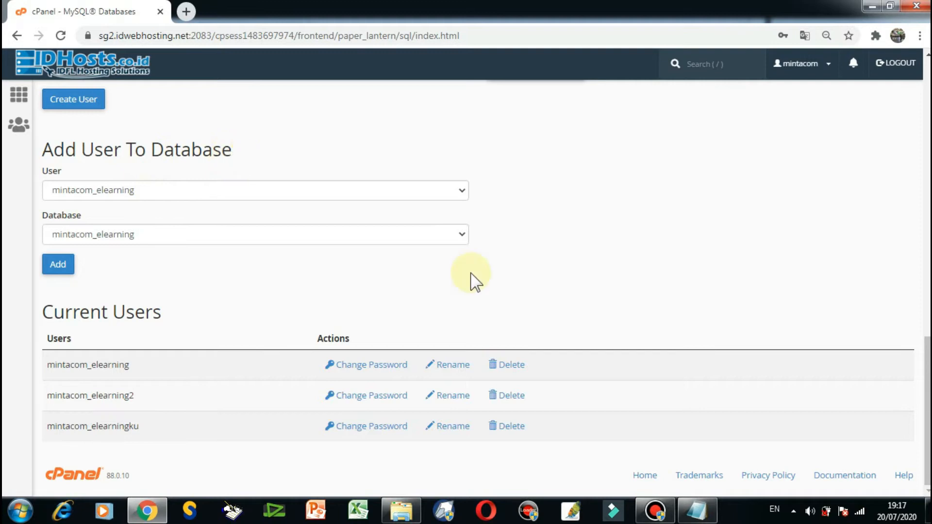
pyautogui.scroll(11, 473, 280)
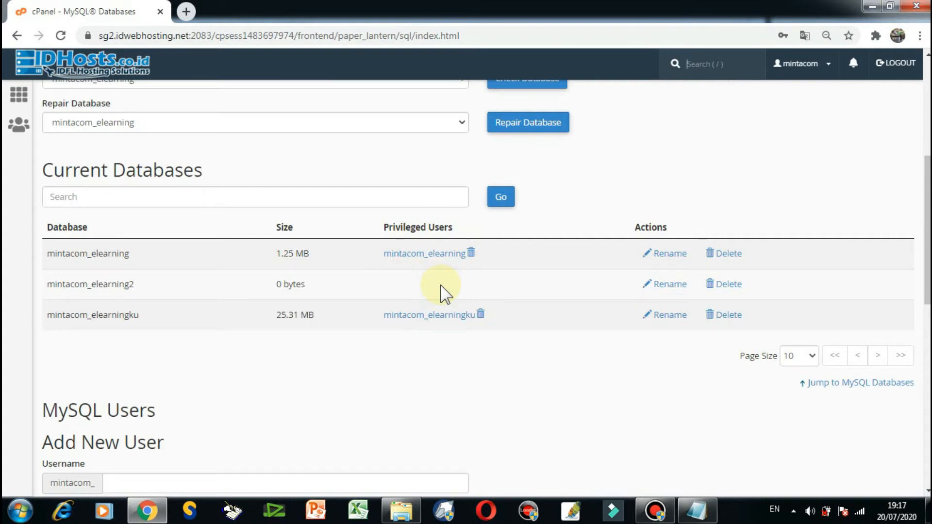
# Add the elearning2 MySQL user to the elearning2 database.
pyautogui.scroll(-11, 445, 294)
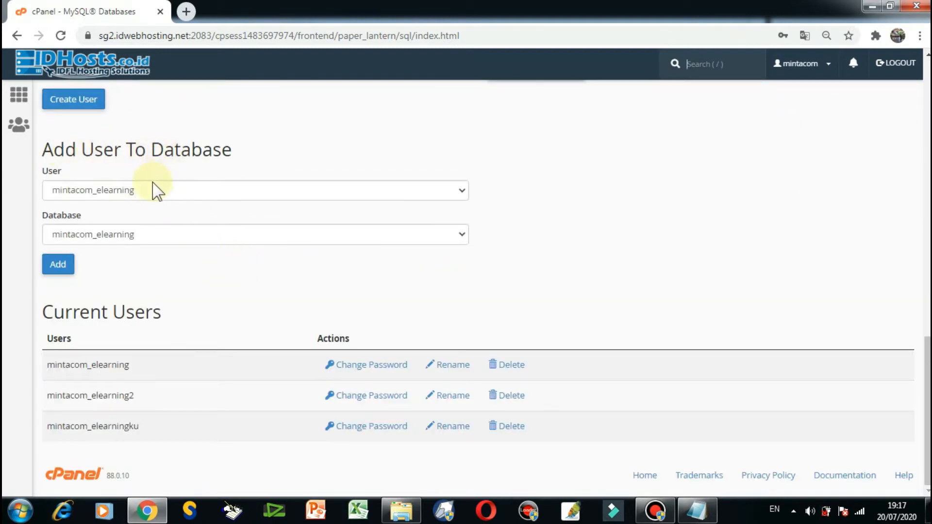
pyautogui.click(217, 191)
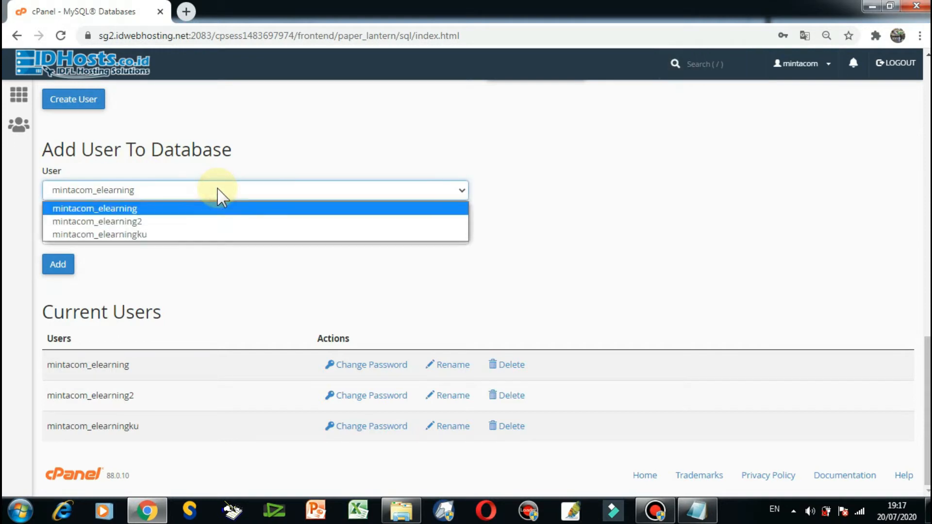
pyautogui.click(141, 222)
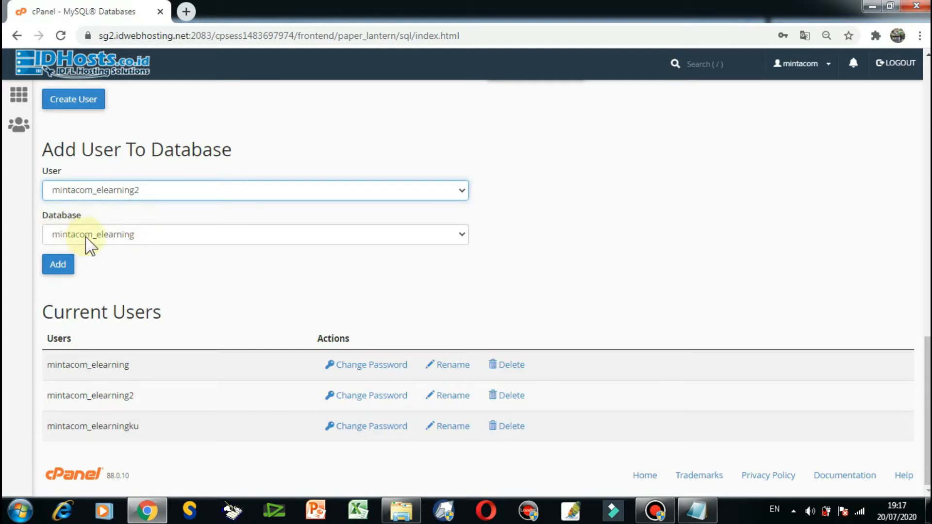
pyautogui.click(150, 236)
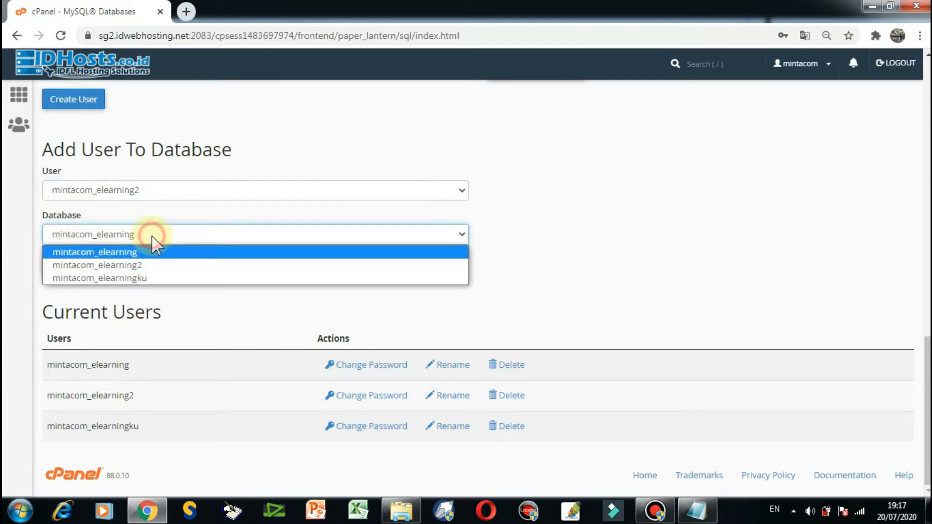
pyautogui.click(149, 266)
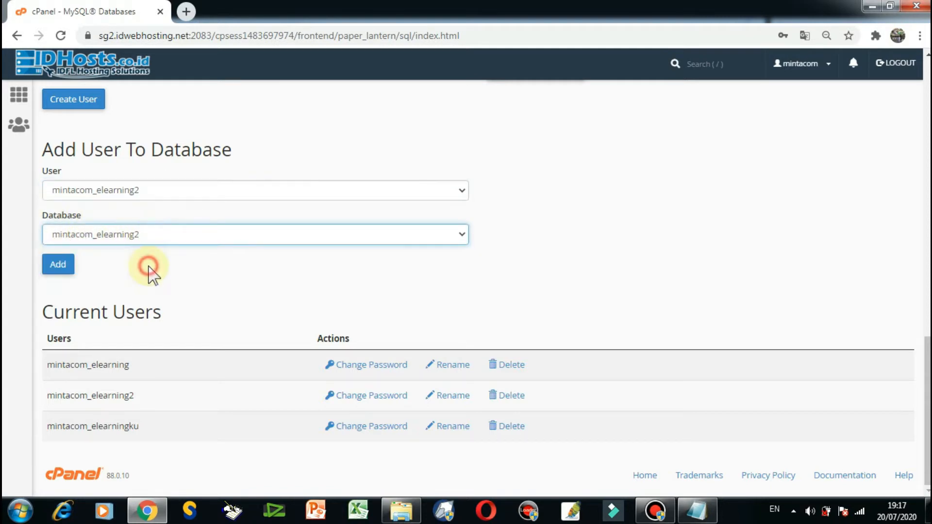
pyautogui.click(58, 267)
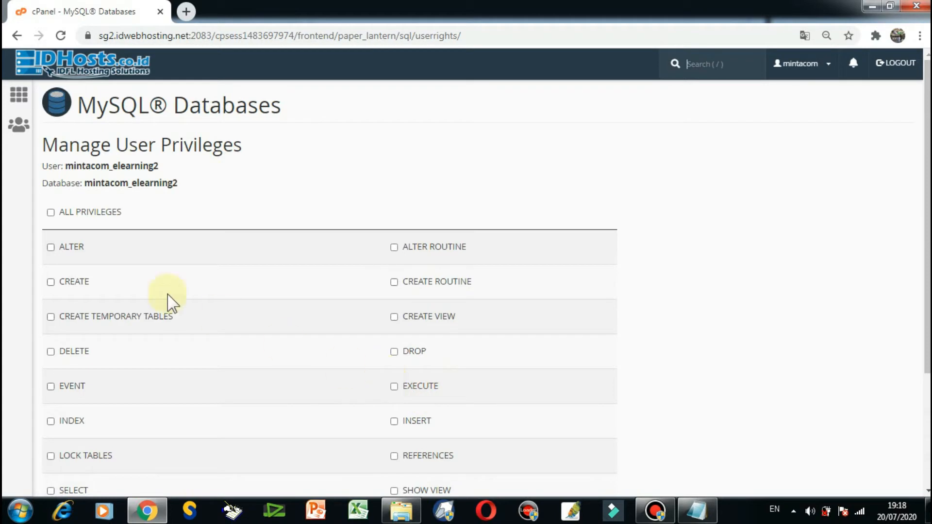
# Grant the user ALL PRIVILEGES on the elearning2 database and save the changes.
pyautogui.click(50, 212)
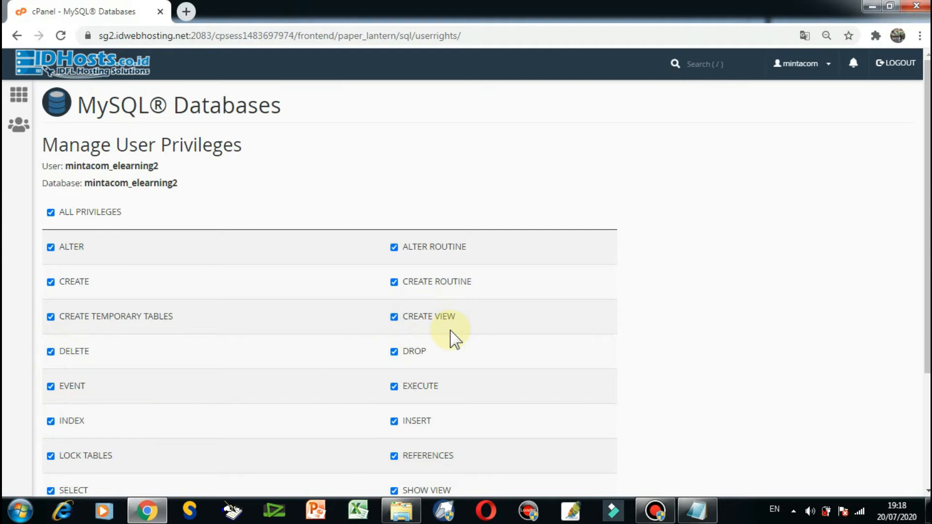
pyautogui.scroll(-3, 452, 339)
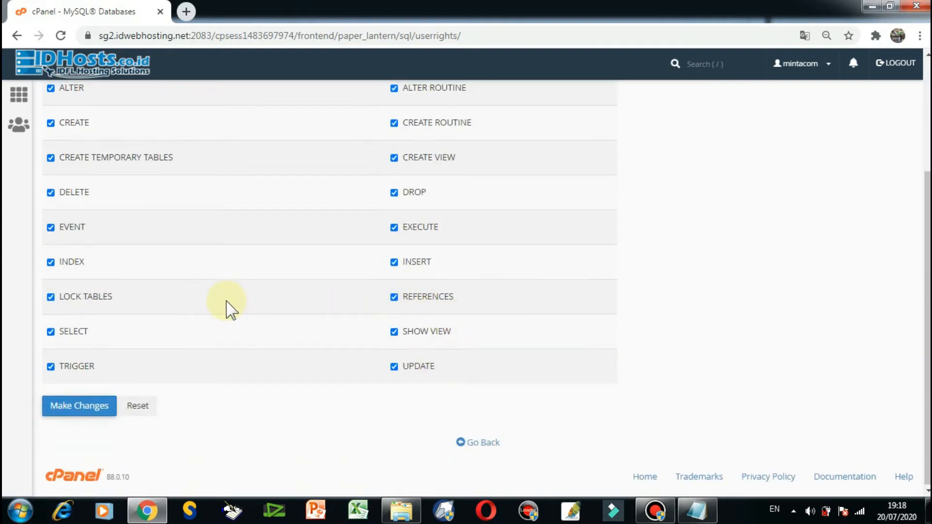
pyautogui.scroll(3, 228, 308)
pyautogui.scroll(-3, 108, 229)
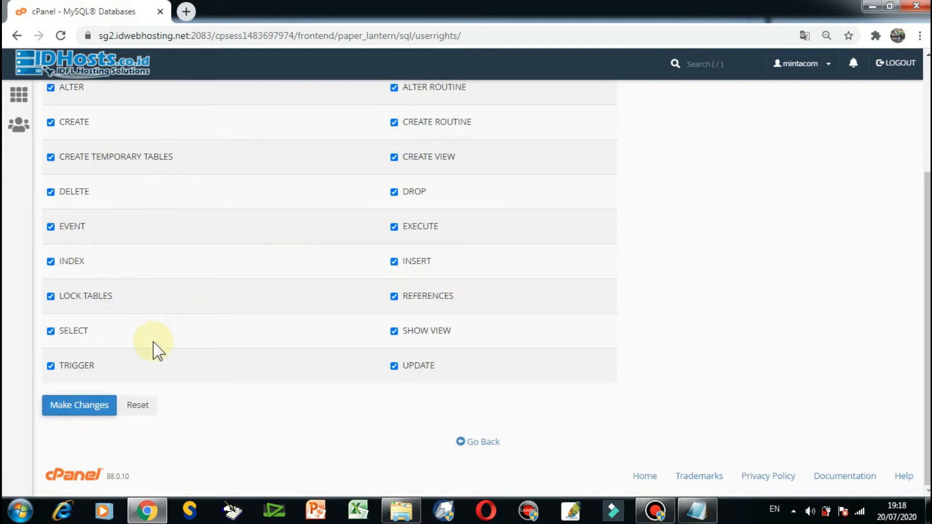
pyautogui.click(76, 411)
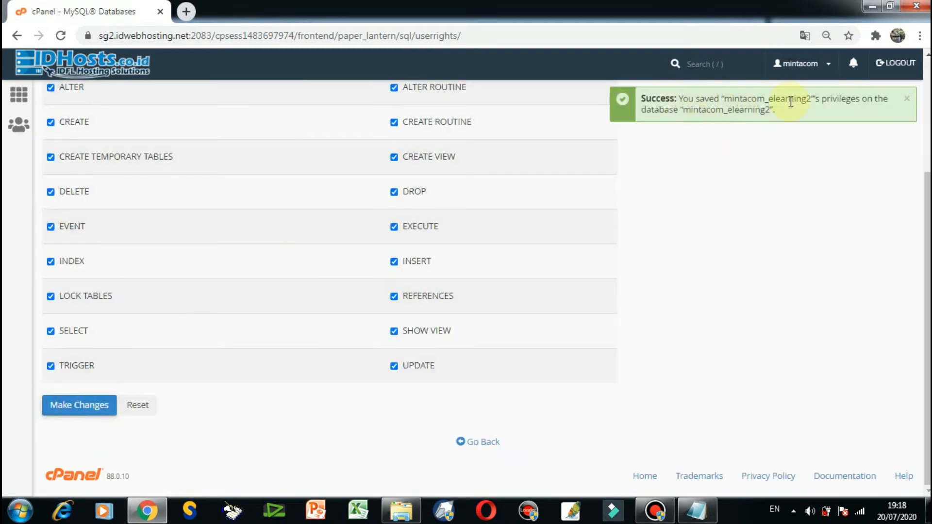
pyautogui.scroll(3, 832, 220)
pyautogui.scroll(-3, 832, 219)
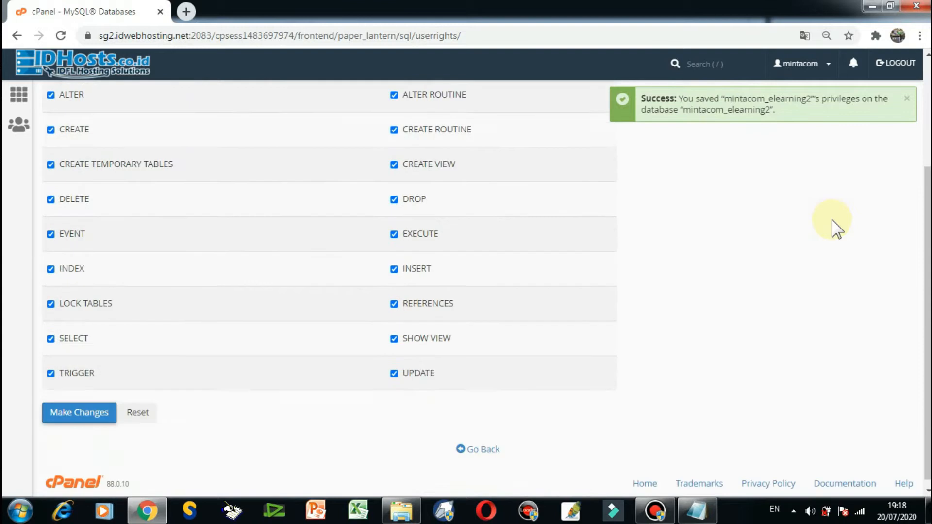
# Leave the user privileges page, return to the cPanel main page and open phpMyAdmin.
pyautogui.click(490, 442)
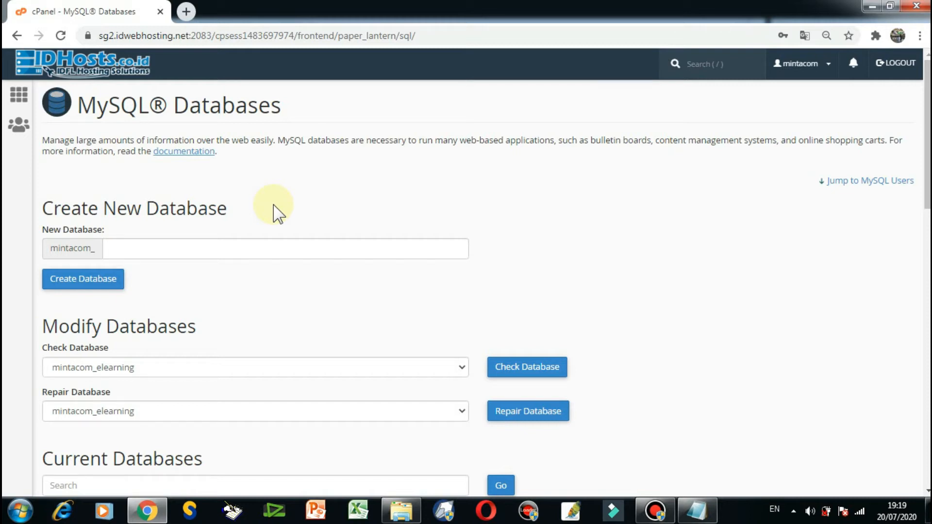
pyautogui.click(636, 110)
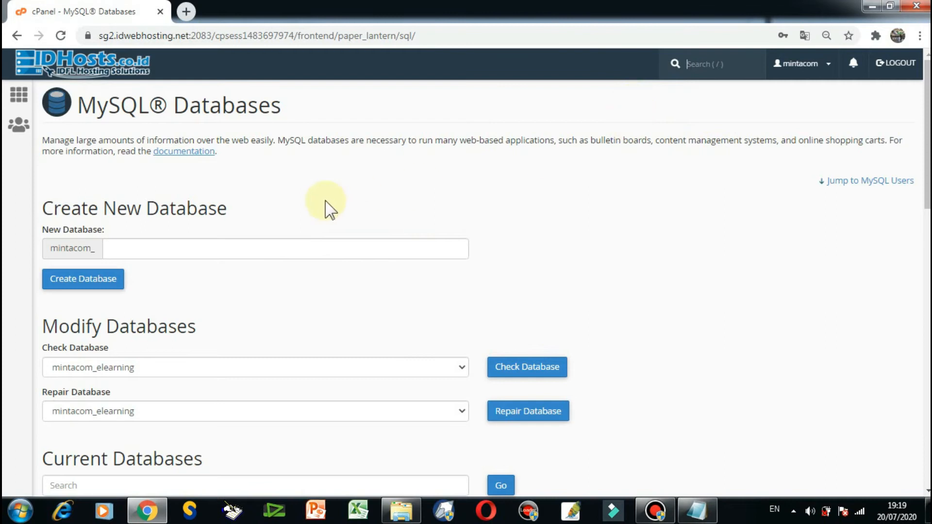
pyautogui.click(19, 100)
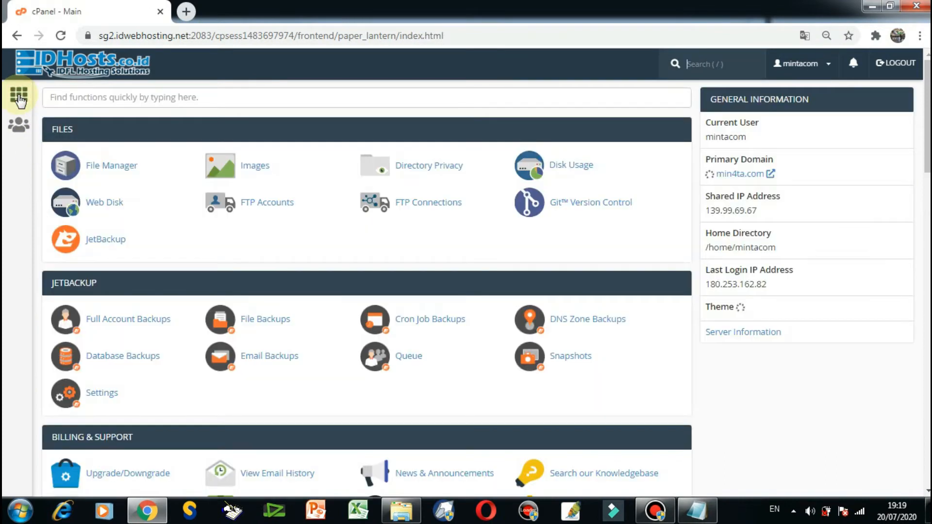
pyautogui.scroll(-5, 219, 228)
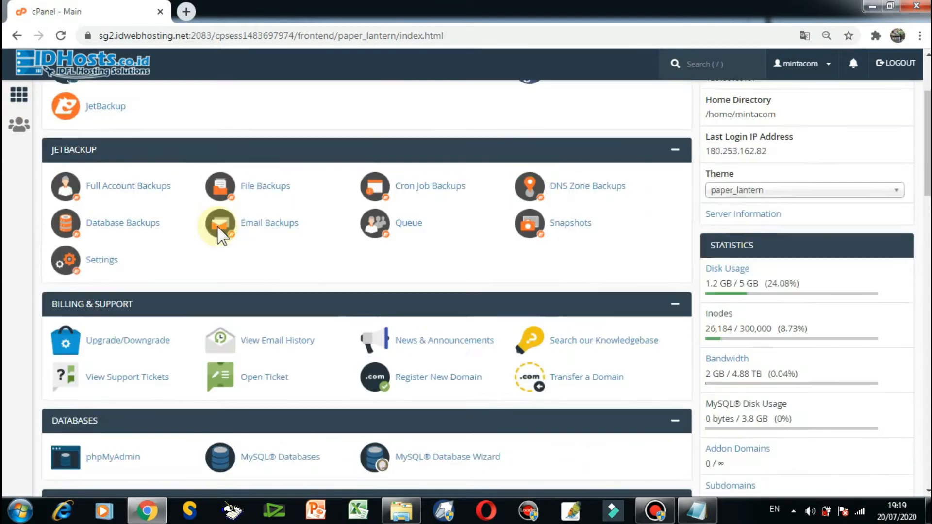
pyautogui.scroll(-4, 218, 228)
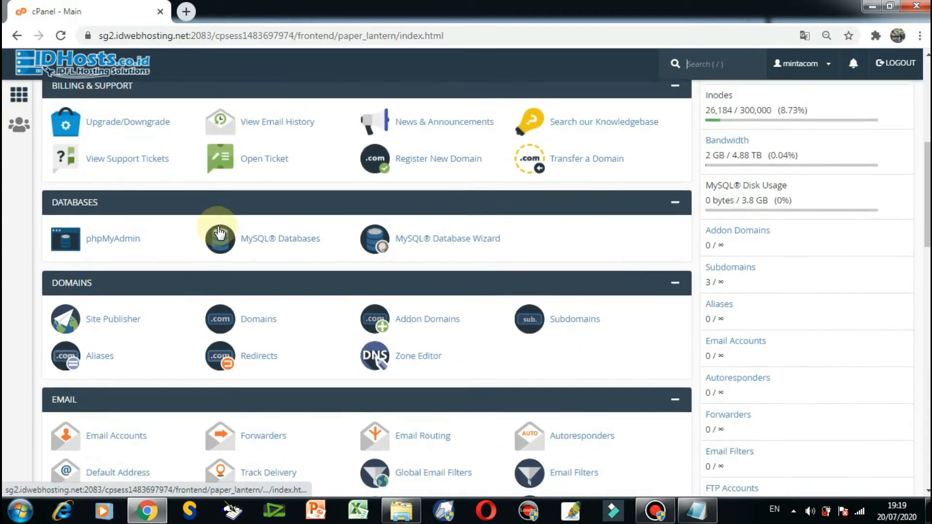
pyautogui.scroll(4, 112, 291)
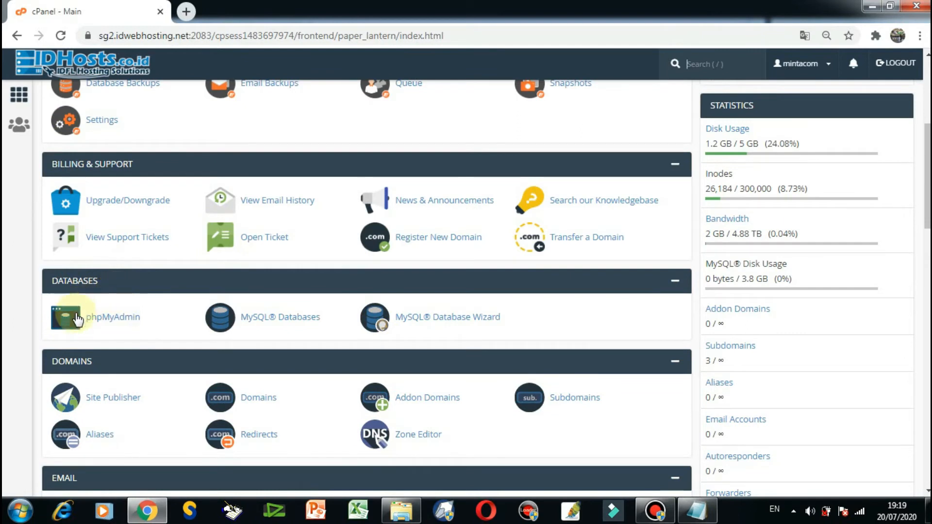
pyautogui.click(116, 324)
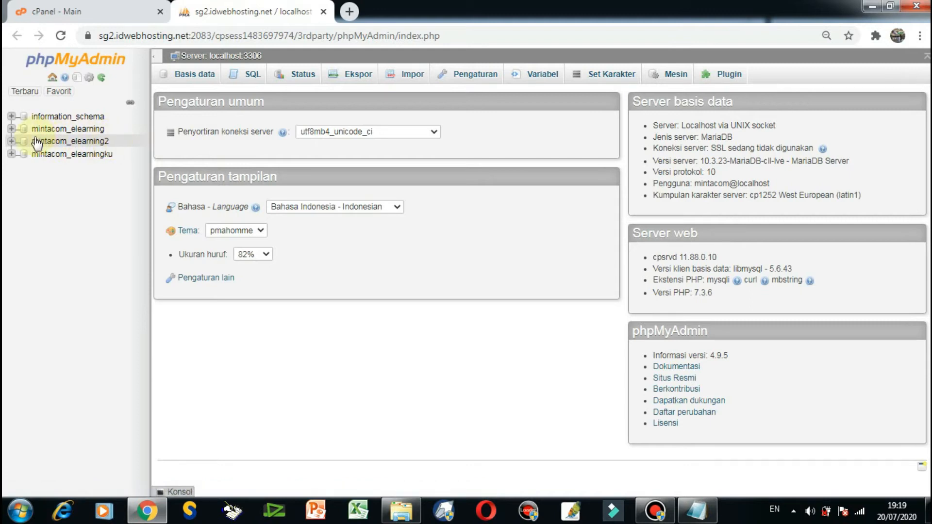
# Open the import page of the elearning2 database and choose database.zip from the elearning_1_4_1_non_installer database folder as the import file.
pyautogui.click(93, 141)
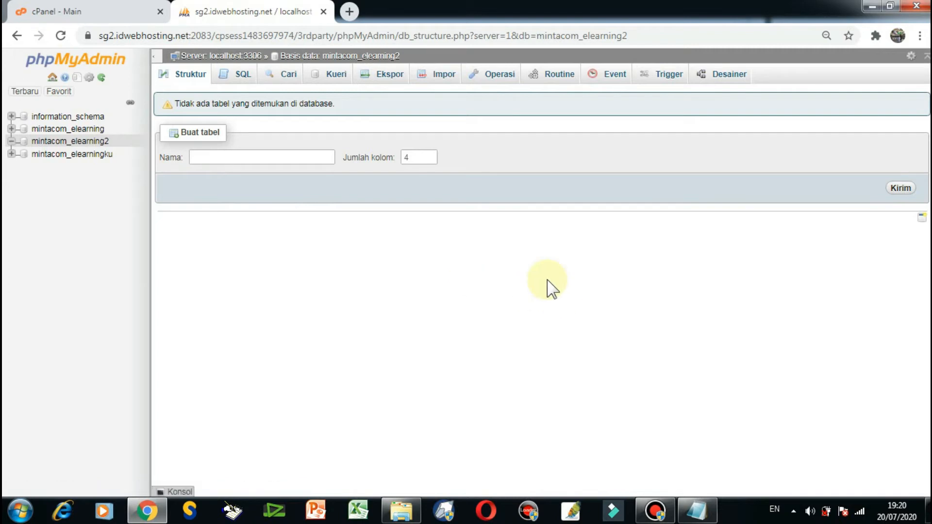
pyautogui.click(443, 80)
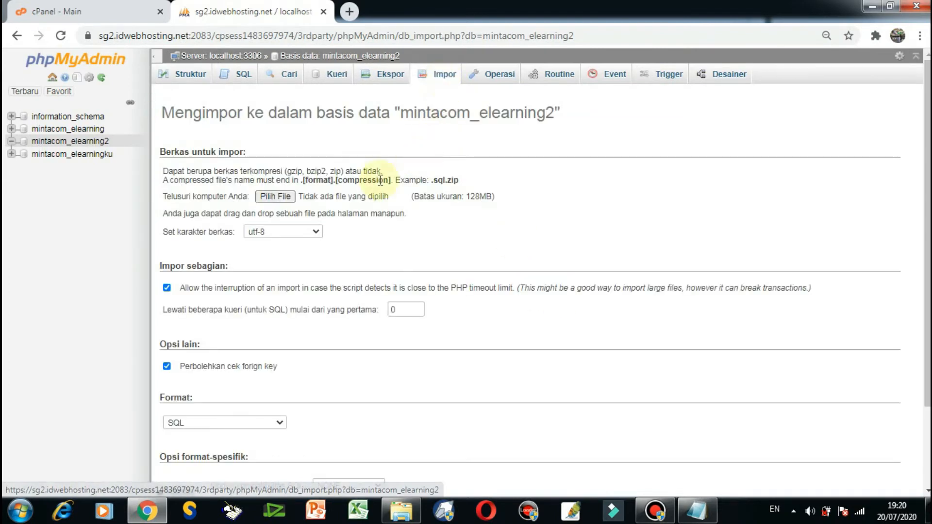
pyautogui.click(280, 202)
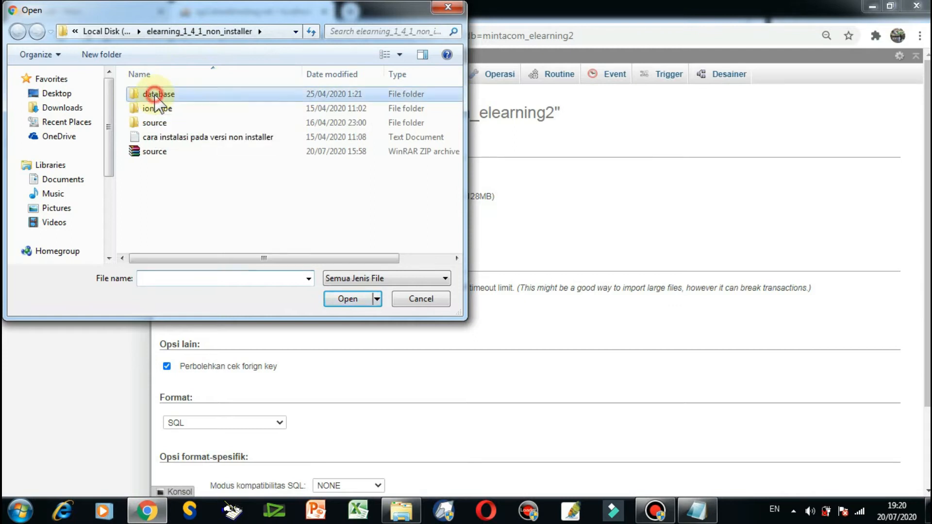
pyautogui.doubleClick(157, 97)
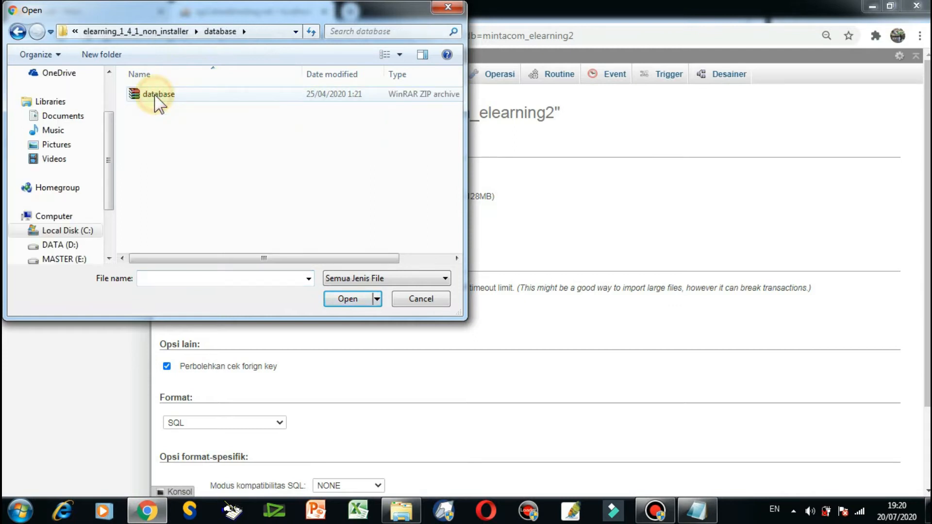
pyautogui.click(172, 31)
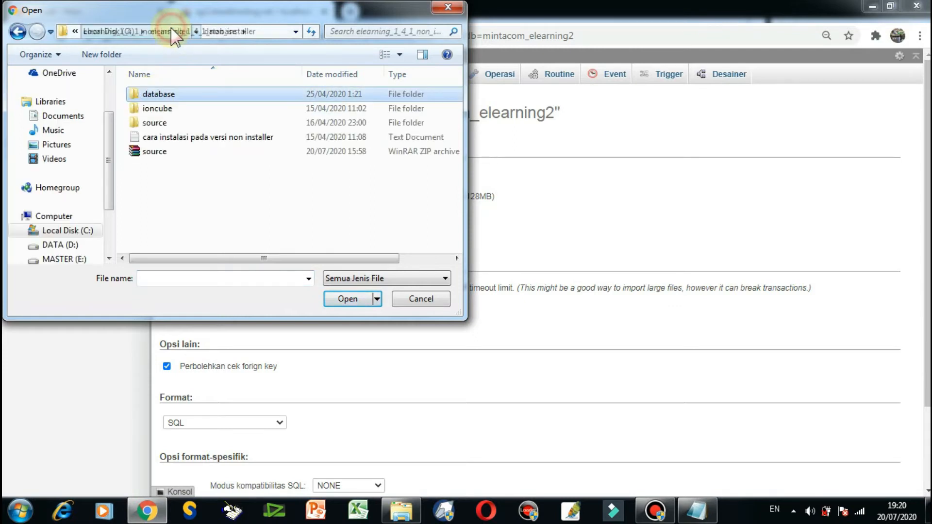
pyautogui.doubleClick(165, 96)
pyautogui.click(165, 97)
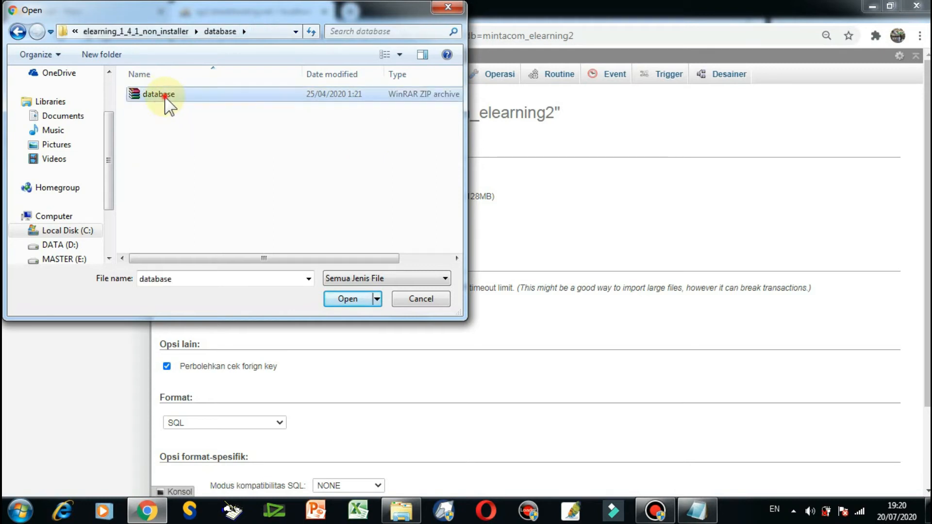
pyautogui.click(350, 297)
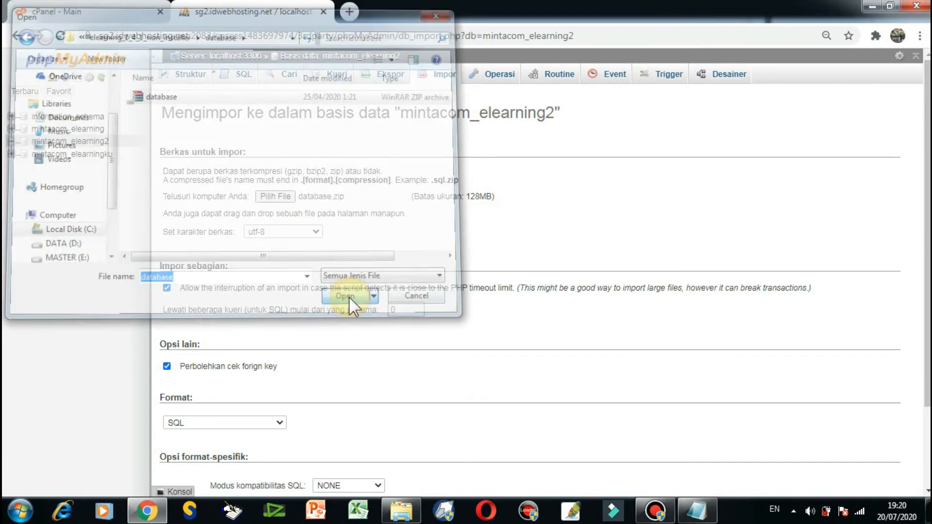
# Import the chosen archive into the elearning2 database with format SQL and compatibility mode NONE.
pyautogui.scroll(-2, 381, 245)
pyautogui.scroll(-1, 381, 245)
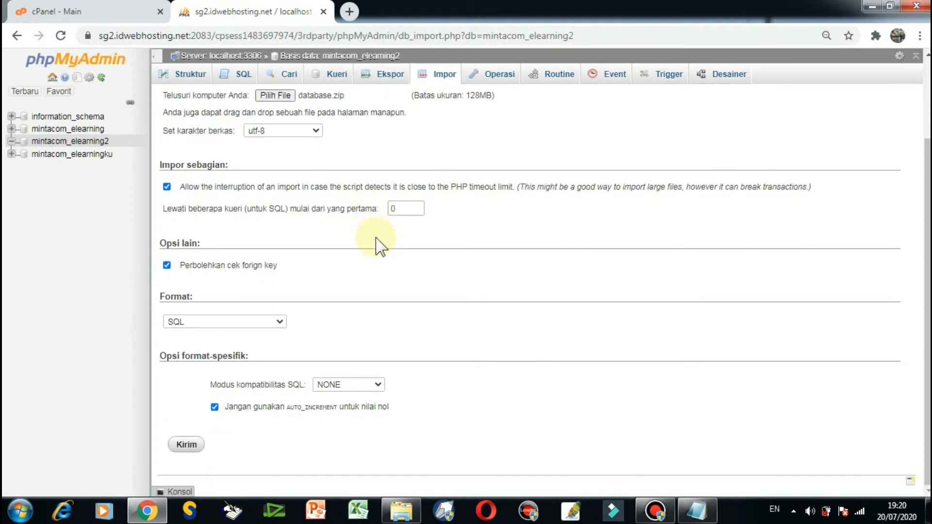
pyautogui.click(188, 445)
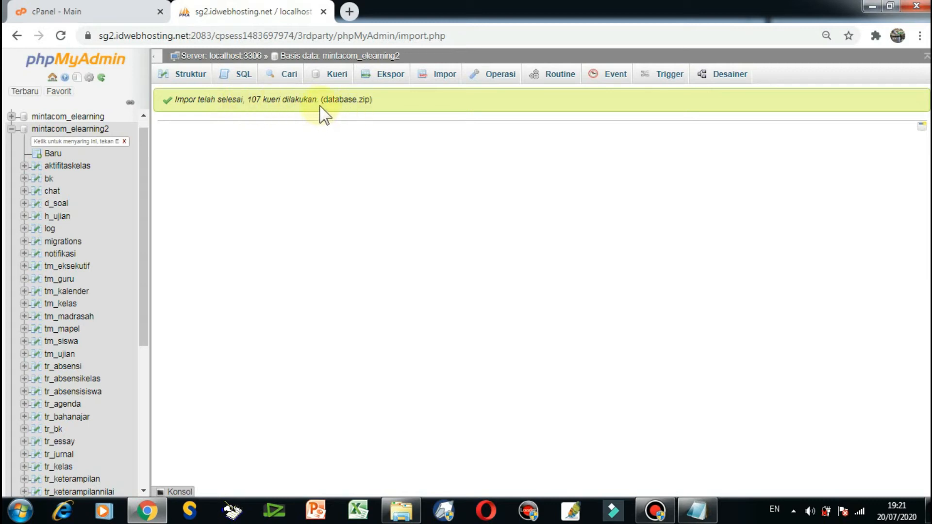
# Close phpMyAdmin and go back to the Files section on the cPanel main page.
pyautogui.click(323, 12)
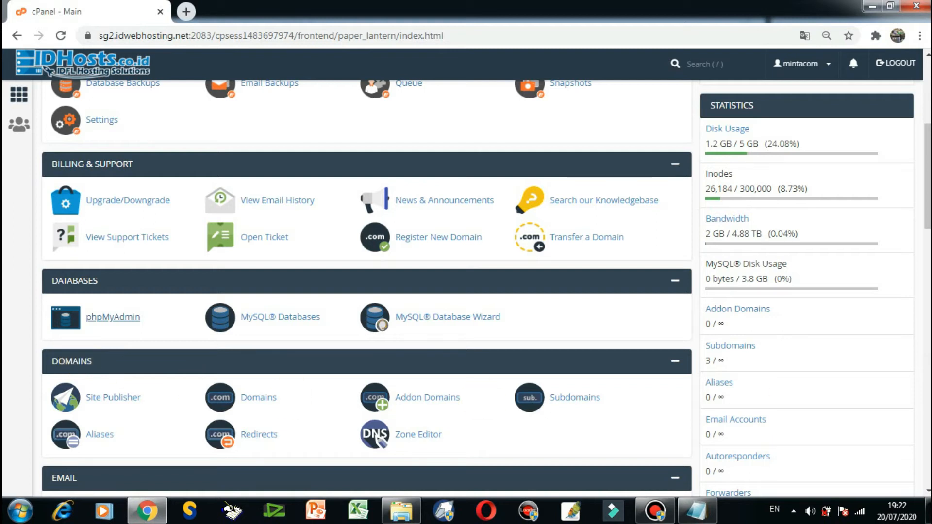
pyautogui.scroll(4, 367, 290)
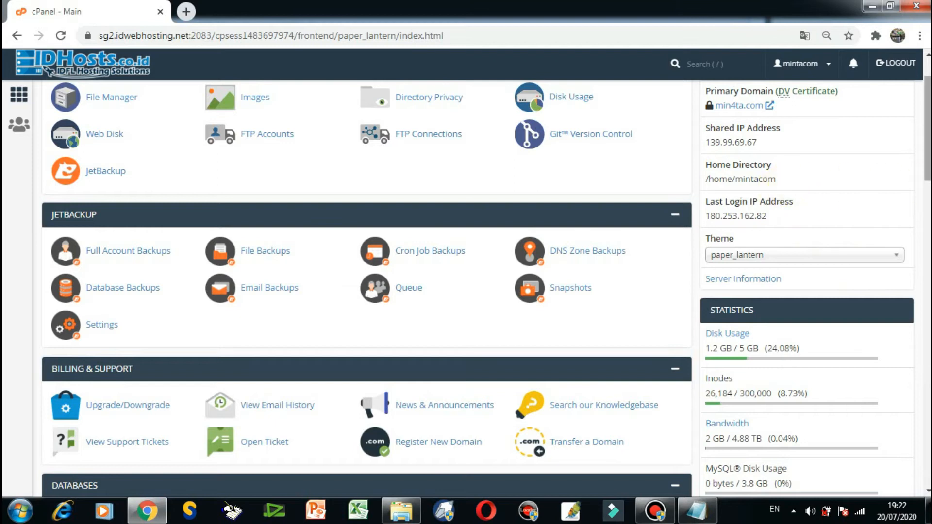
pyautogui.scroll(1, 856, 140)
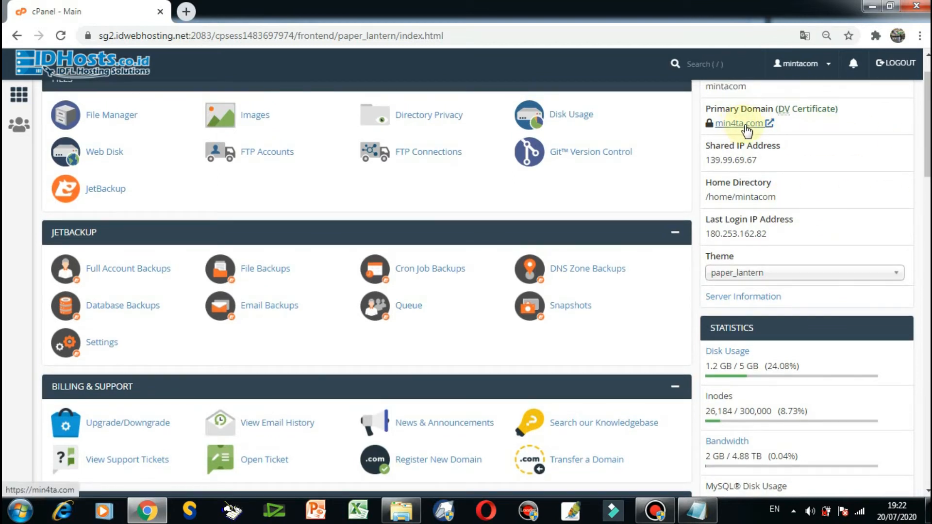
# Create the subdomain elearning2 on the domain min4ta.com with the document root elearning2.min4ta.com.
pyautogui.scroll(-6, 835, 131)
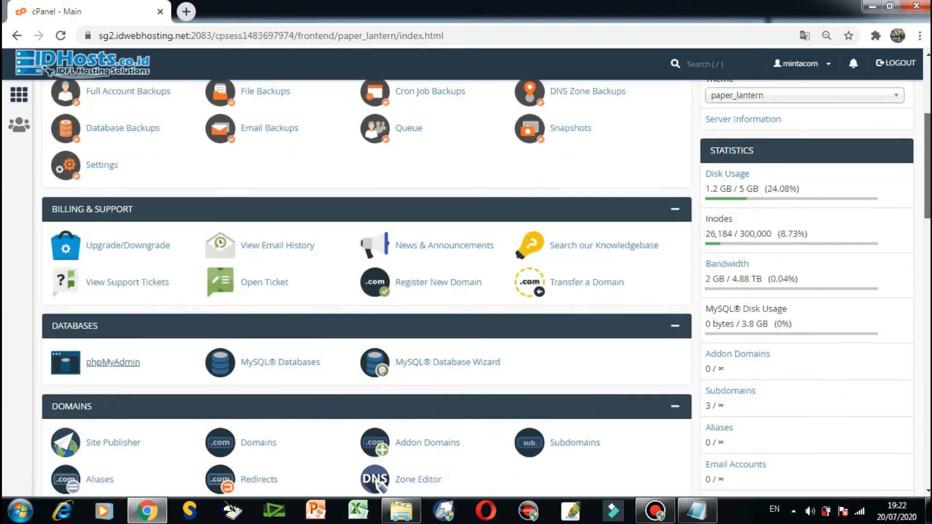
pyautogui.scroll(-1, 486, 289)
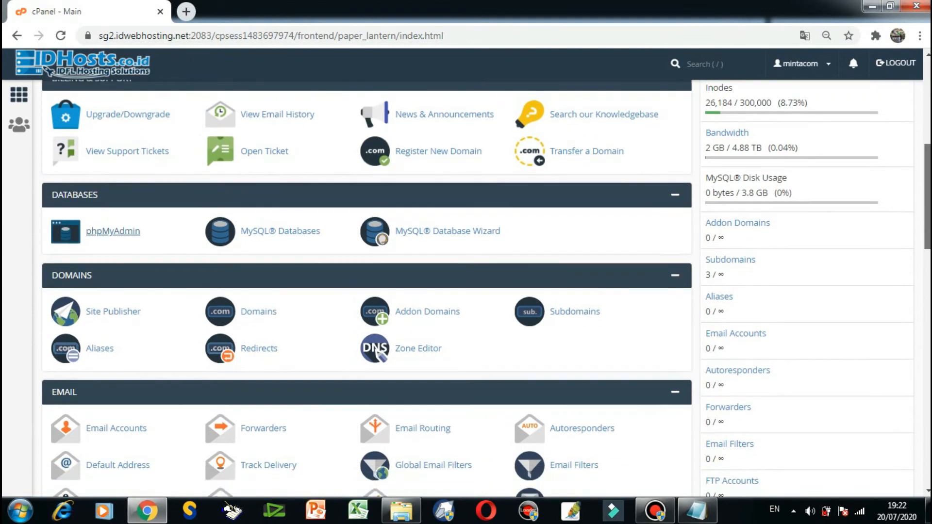
pyautogui.scroll(-1, 370, 235)
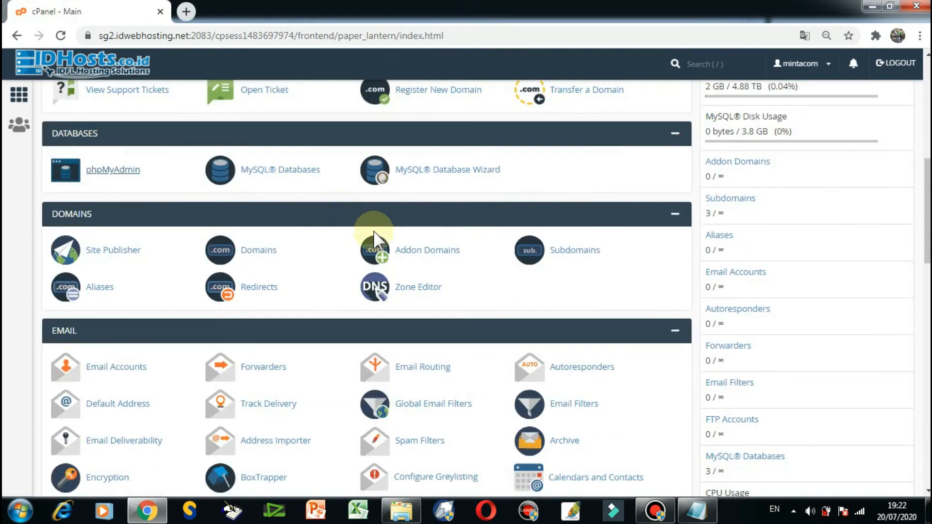
pyautogui.click(574, 250)
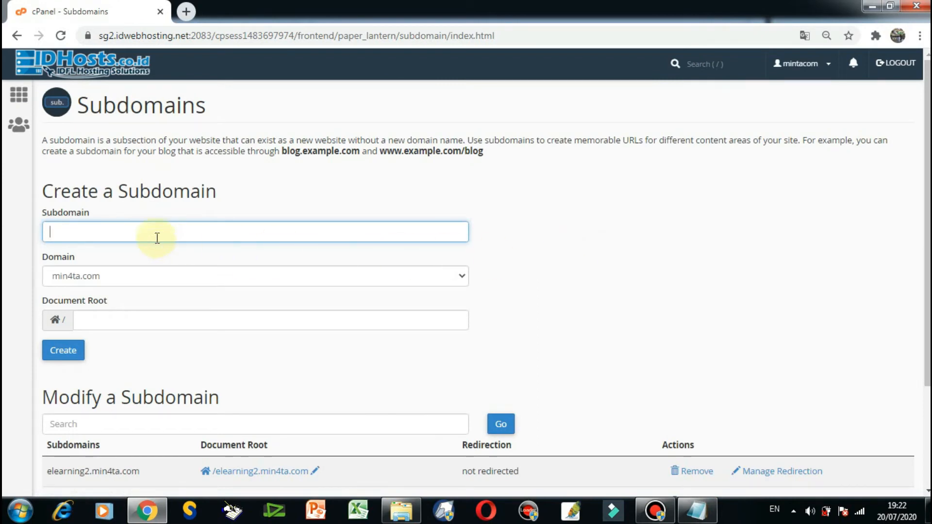
pyautogui.click(80, 232)
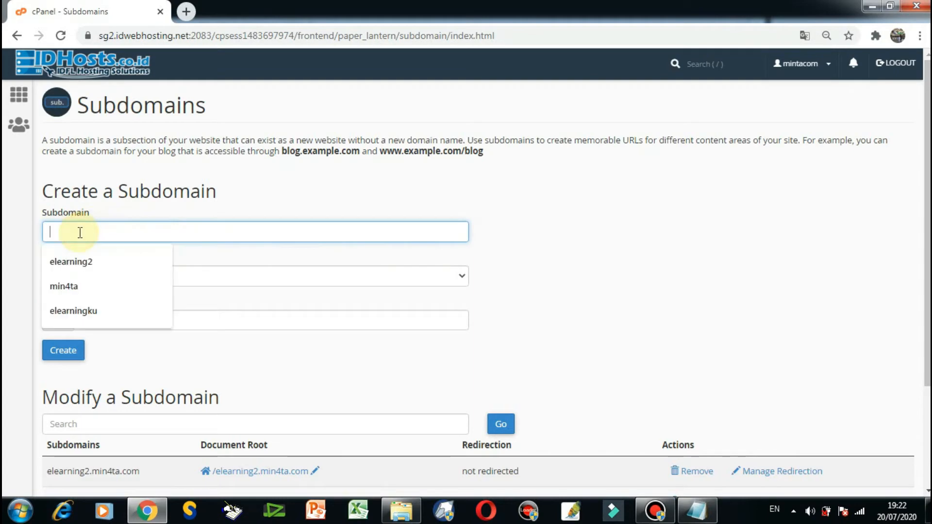
pyautogui.click(77, 261)
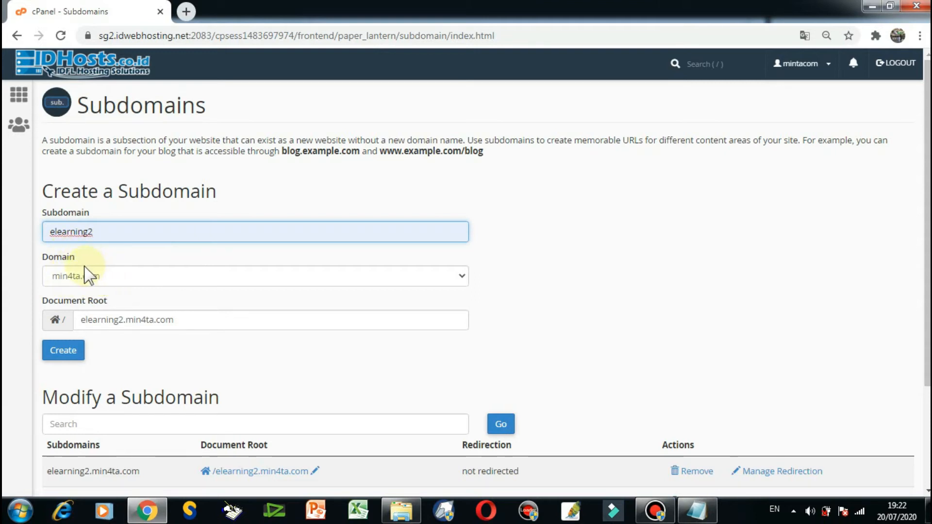
pyautogui.click(68, 357)
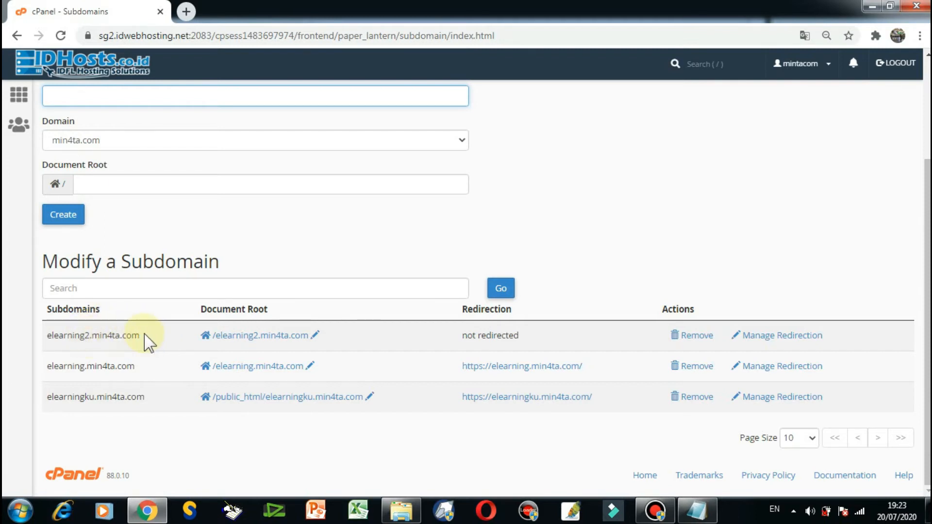
# Open the elearning2.min4ta.com document root, start a file upload there and browse to the local elearning_1_4_1_non_installer folder.
pyautogui.click(255, 338)
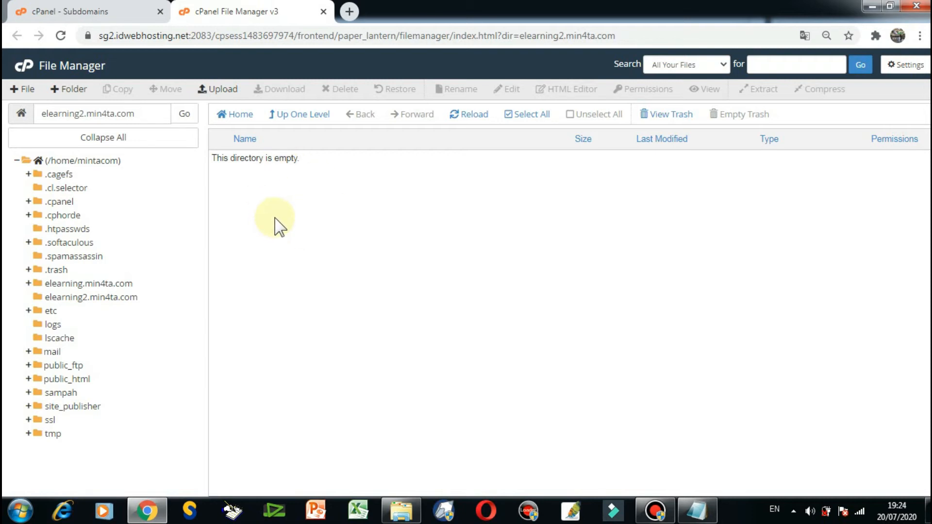
pyautogui.click(225, 90)
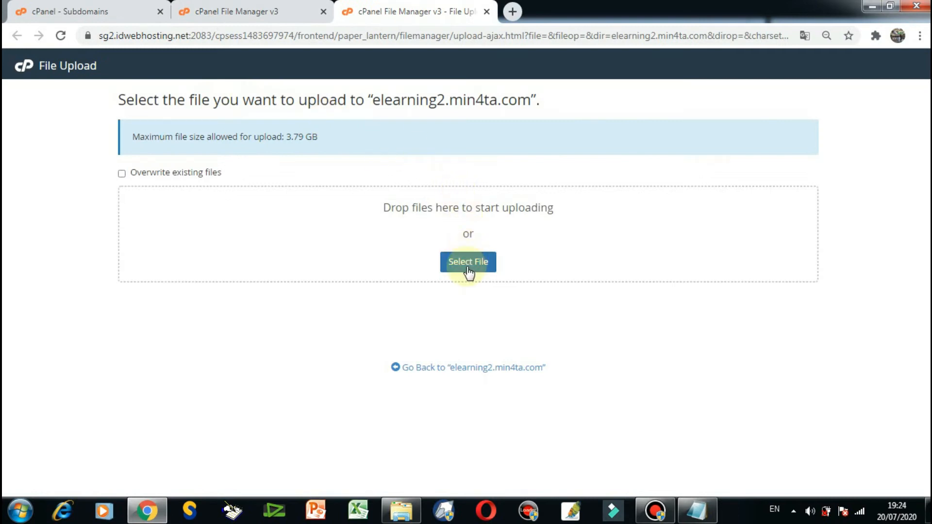
pyautogui.click(468, 266)
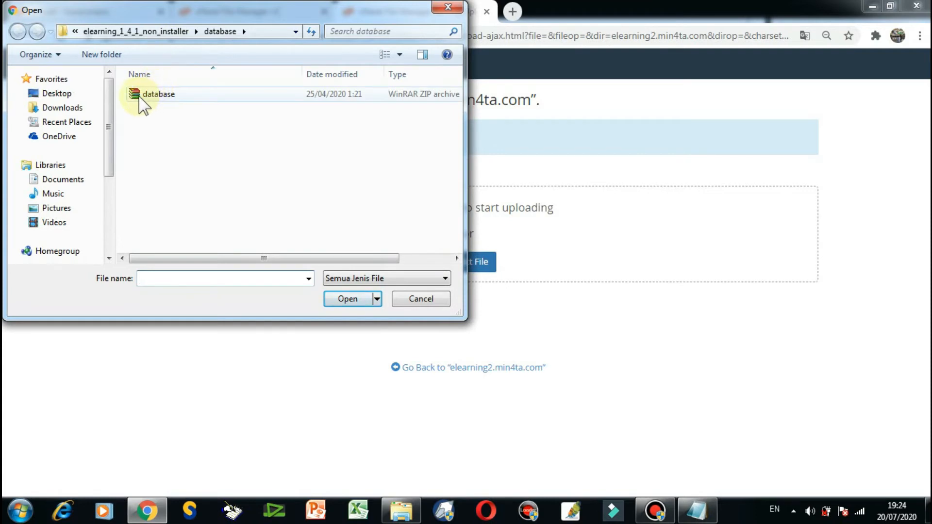
pyautogui.click(162, 32)
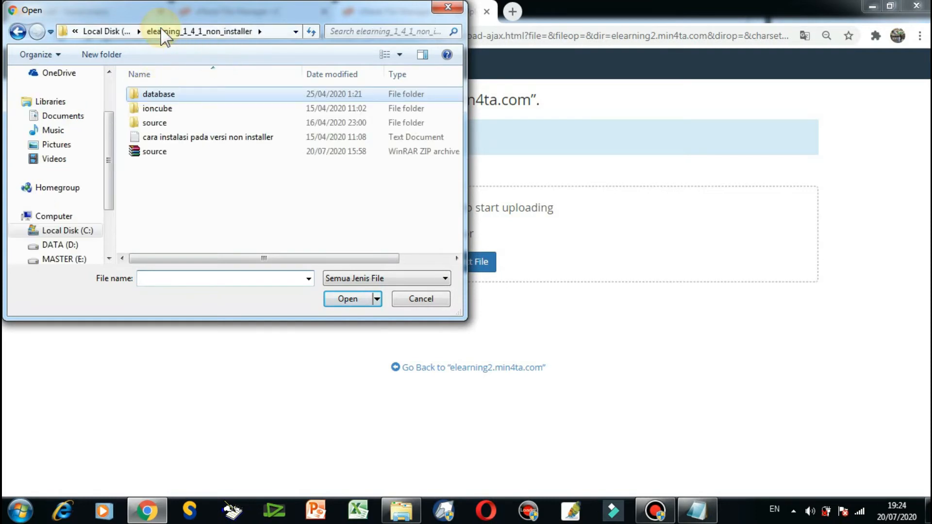
# Compress the local source folder into the archive source.zip using the ZIP format.
pyautogui.click(160, 122)
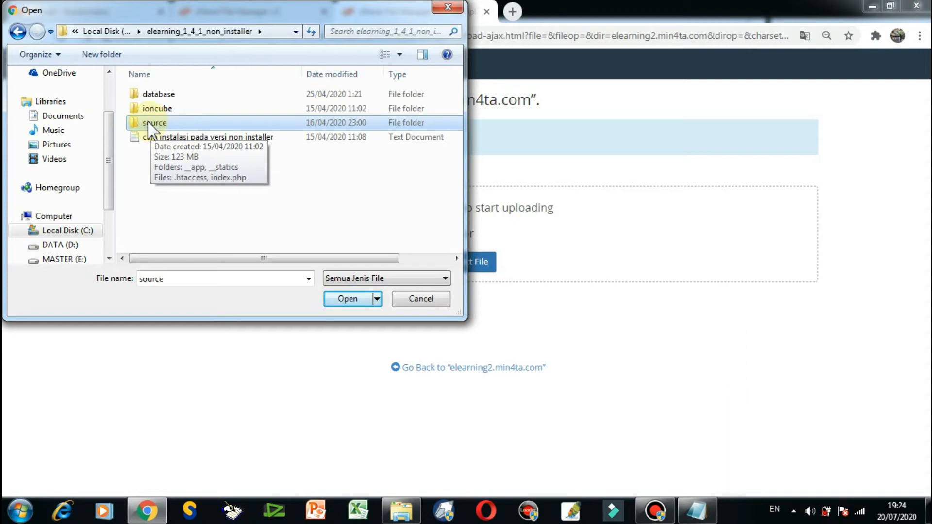
pyautogui.rightClick(151, 127)
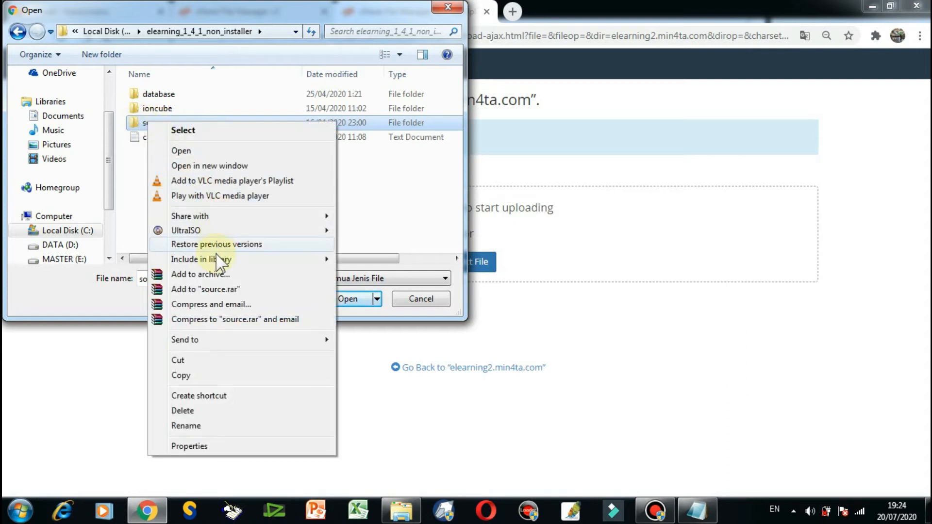
pyautogui.click(212, 275)
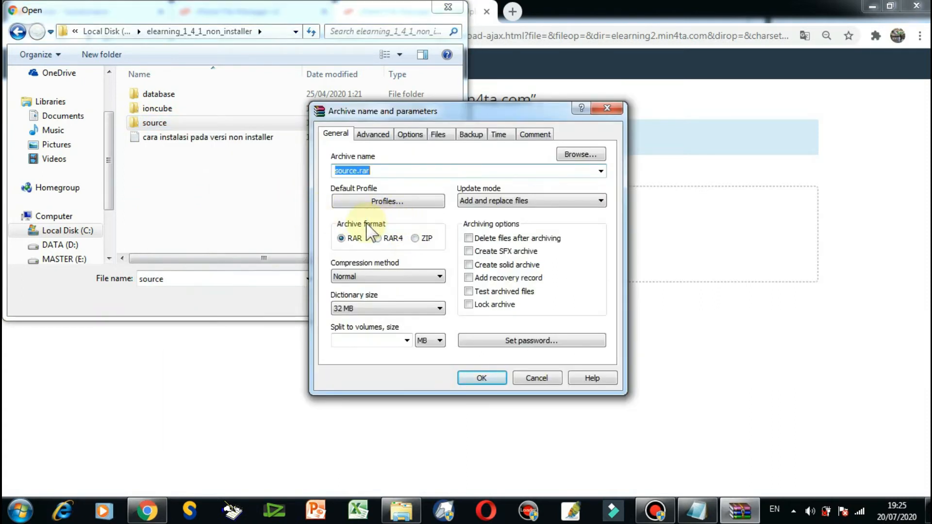
pyautogui.click(415, 238)
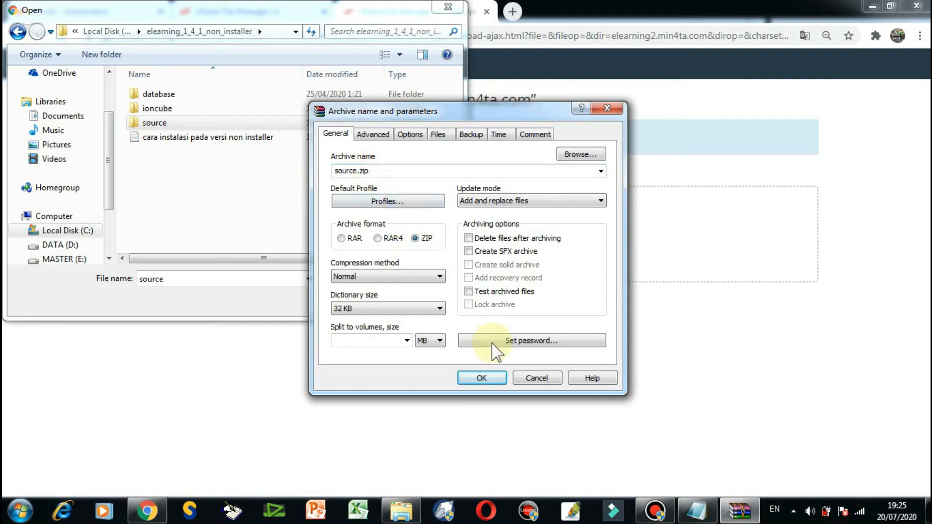
pyautogui.click(481, 378)
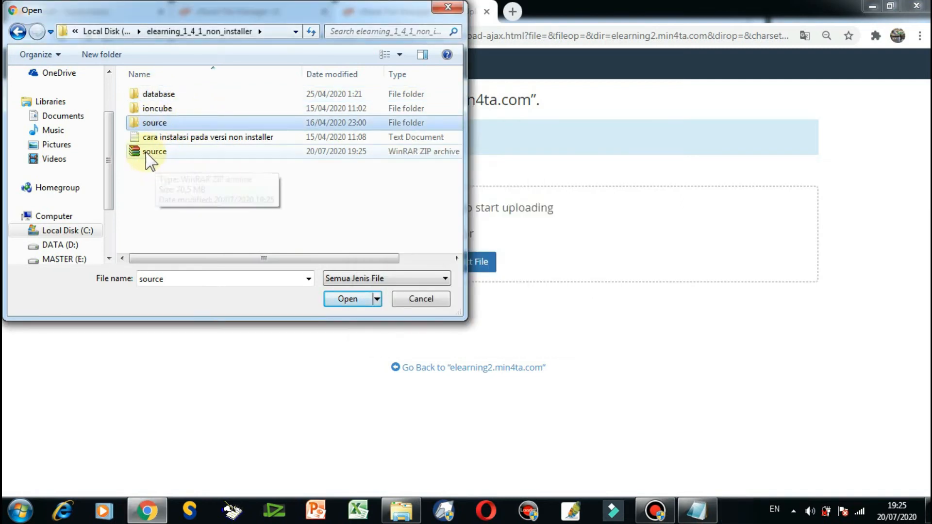
# Upload source.zip to elearning2.min4ta.com and go back to that folder's file listing.
pyautogui.click(151, 152)
pyautogui.click(355, 298)
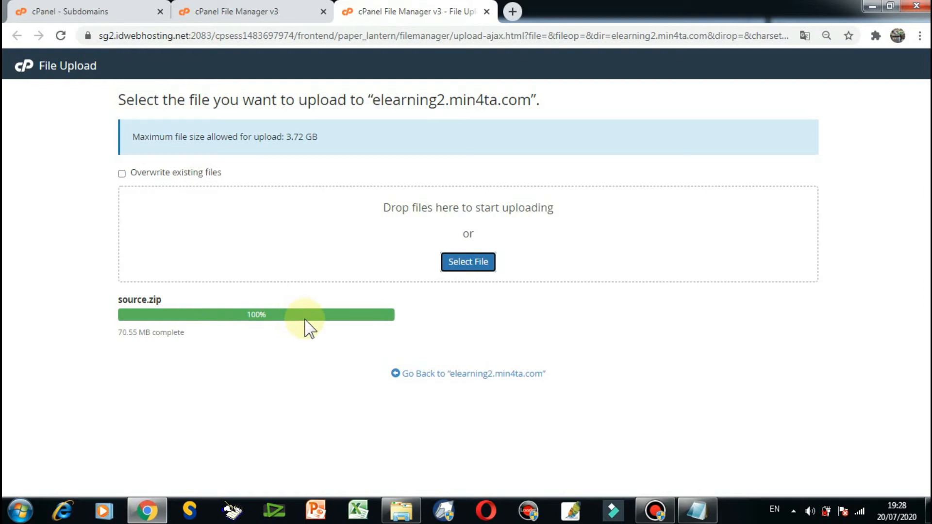
pyautogui.click(433, 377)
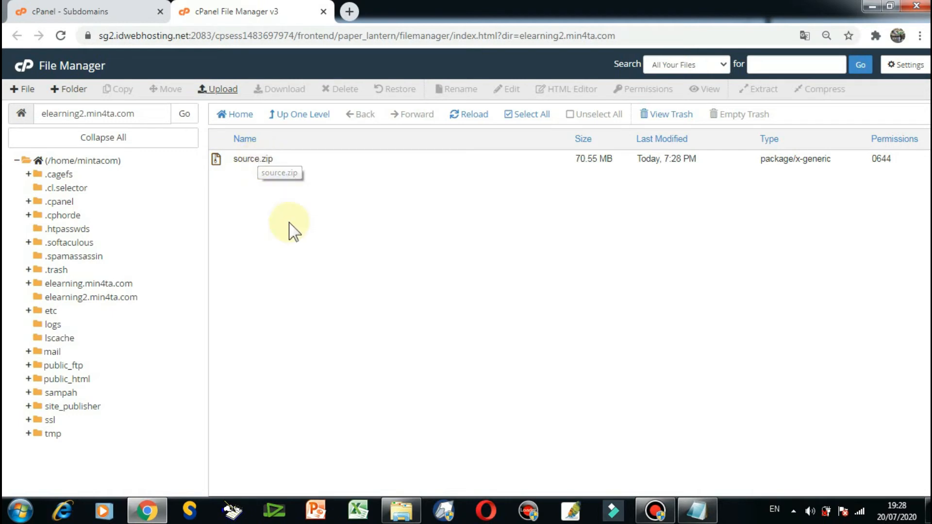
# Extract source.zip into /elearning2.min4ta.com and close the extraction results.
pyautogui.click(253, 158)
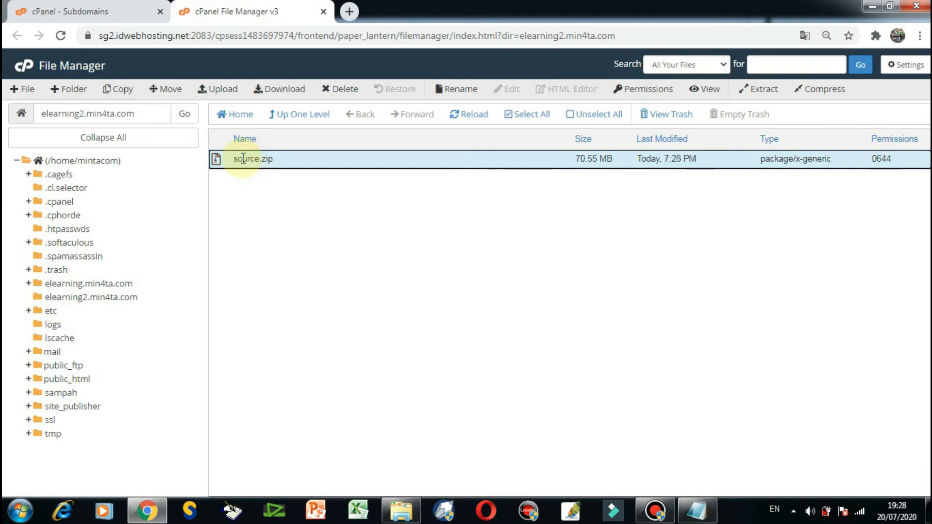
pyautogui.rightClick(243, 159)
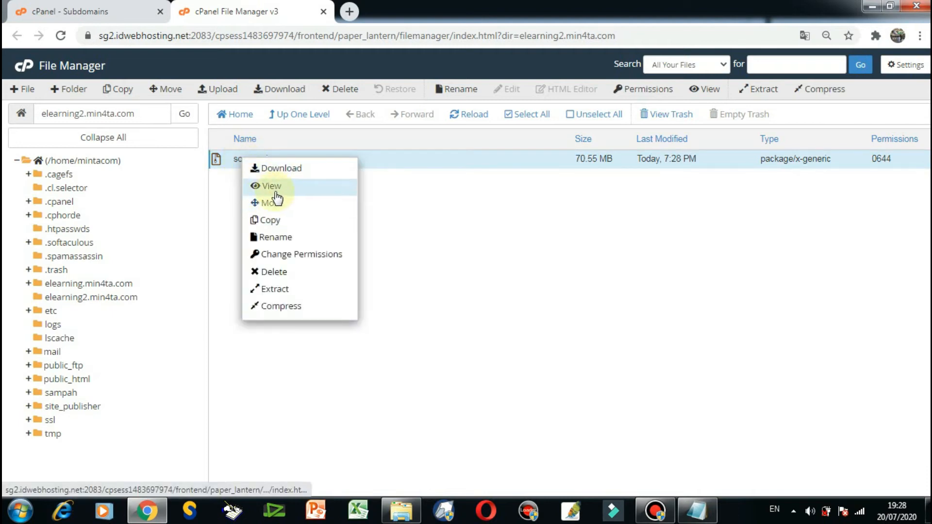
pyautogui.click(284, 289)
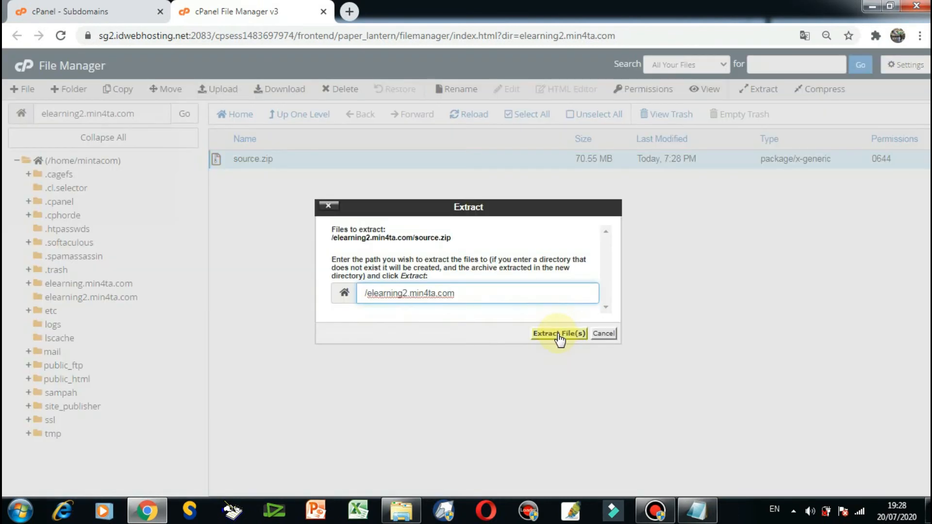
pyautogui.click(560, 335)
pyautogui.click(665, 401)
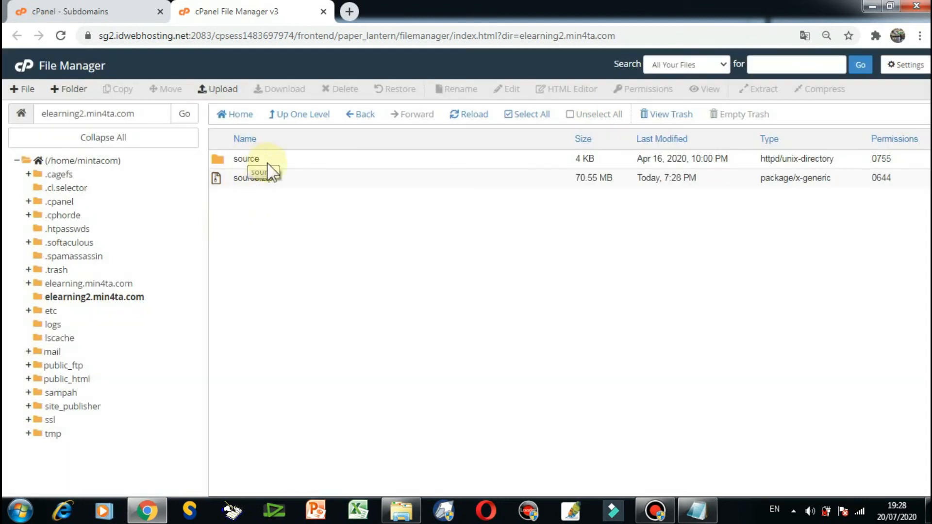
# Permanently delete source.zip from the elearning2.min4ta.com folder, skipping the trash.
pyautogui.click(246, 179)
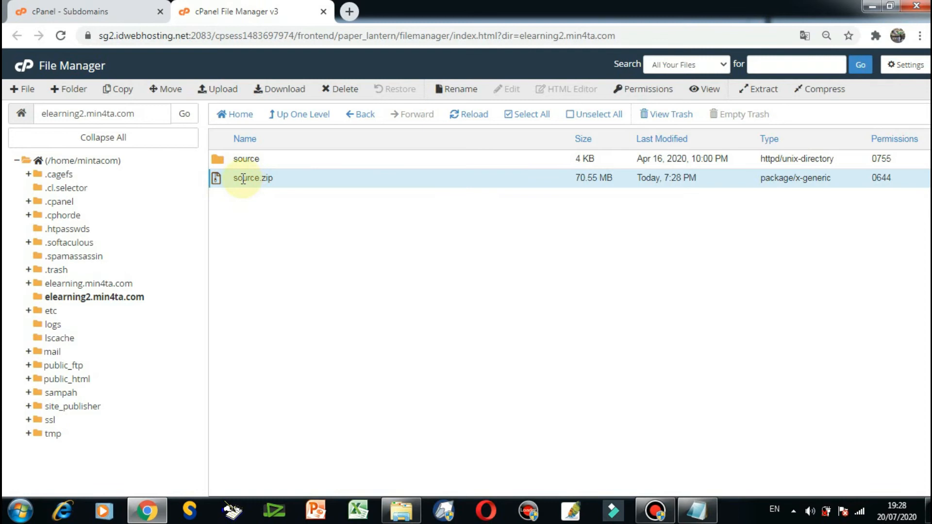
pyautogui.rightClick(246, 183)
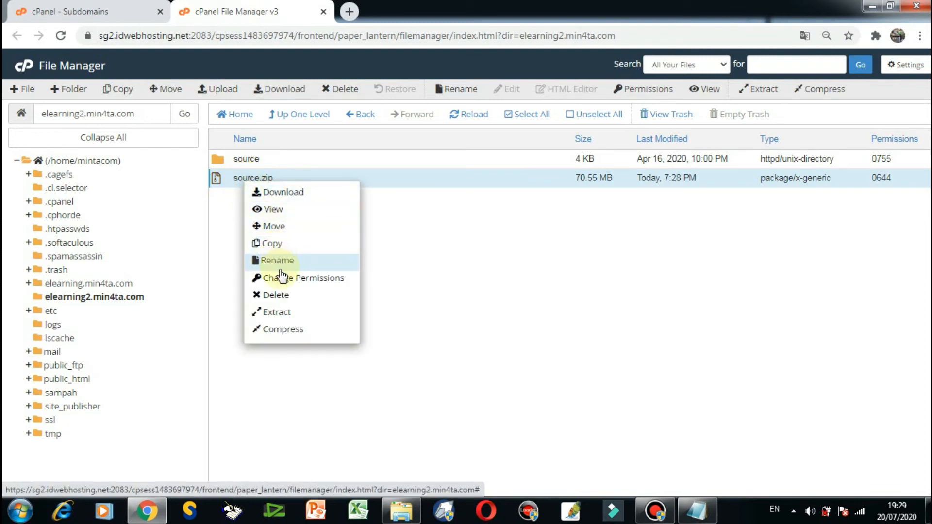
pyautogui.click(274, 294)
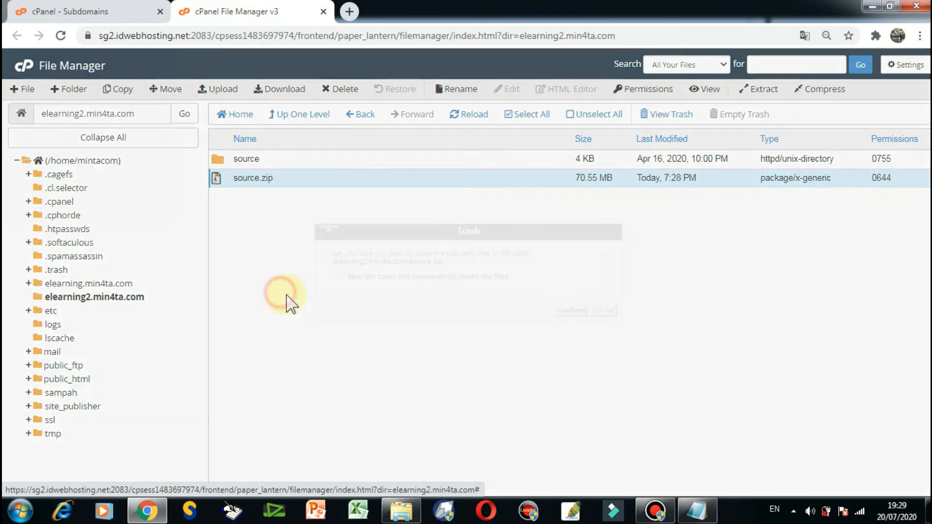
pyautogui.click(340, 276)
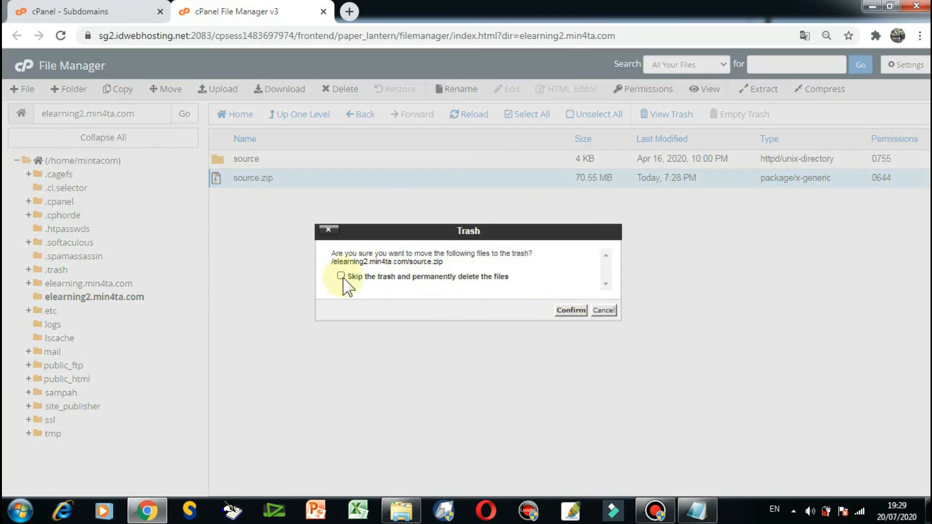
pyautogui.click(569, 311)
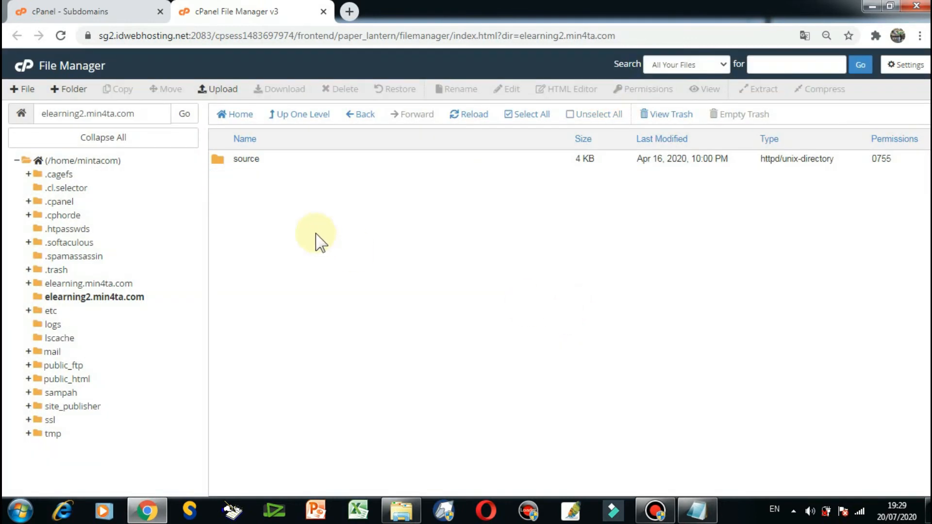
# Move __app, __statics, .htaccess and index.php from the source folder to /elearning2.min4ta.com.
pyautogui.doubleClick(223, 164)
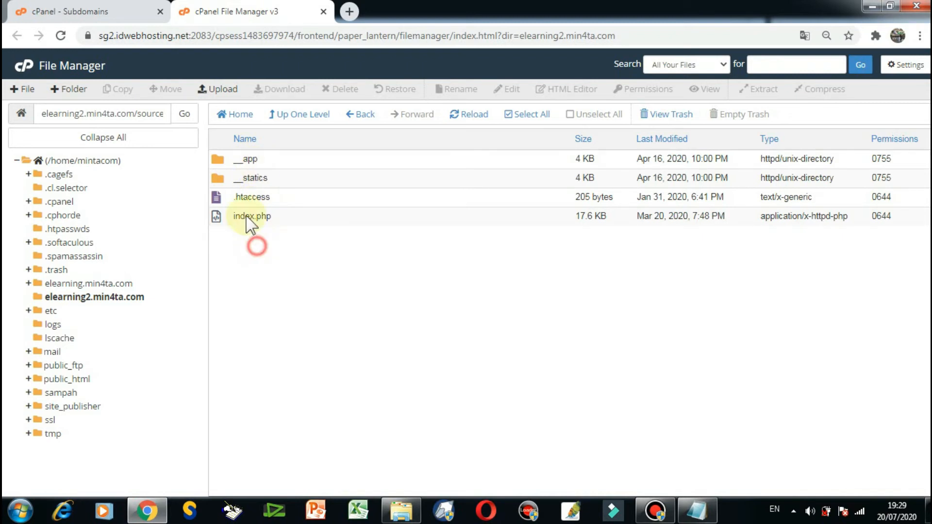
pyautogui.click(221, 161)
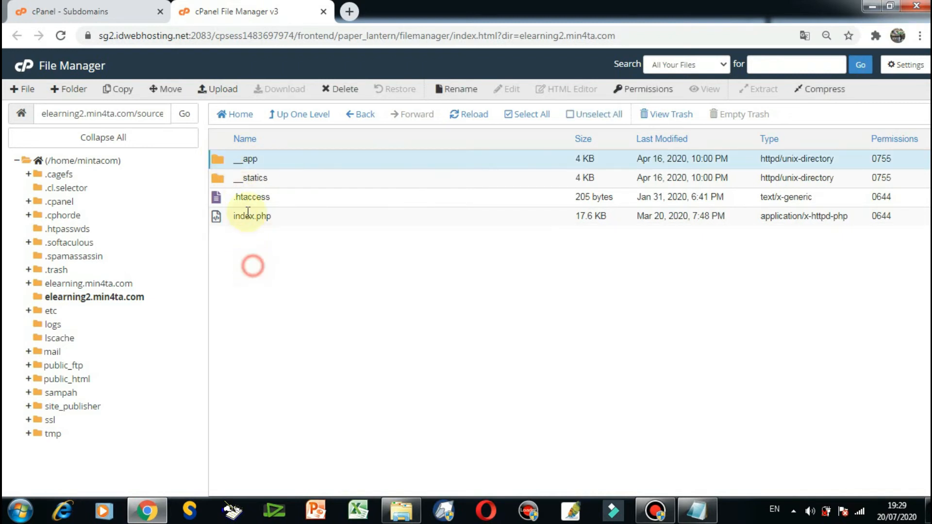
pyautogui.keyDown('shift'); pyautogui.click(221, 218); pyautogui.keyUp('shift')
pyautogui.rightClick(220, 219)
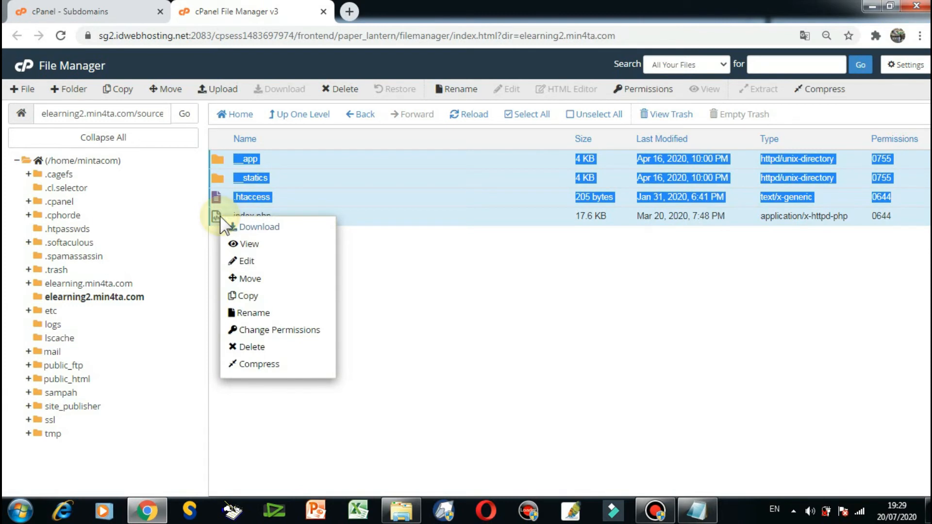
pyautogui.click(248, 278)
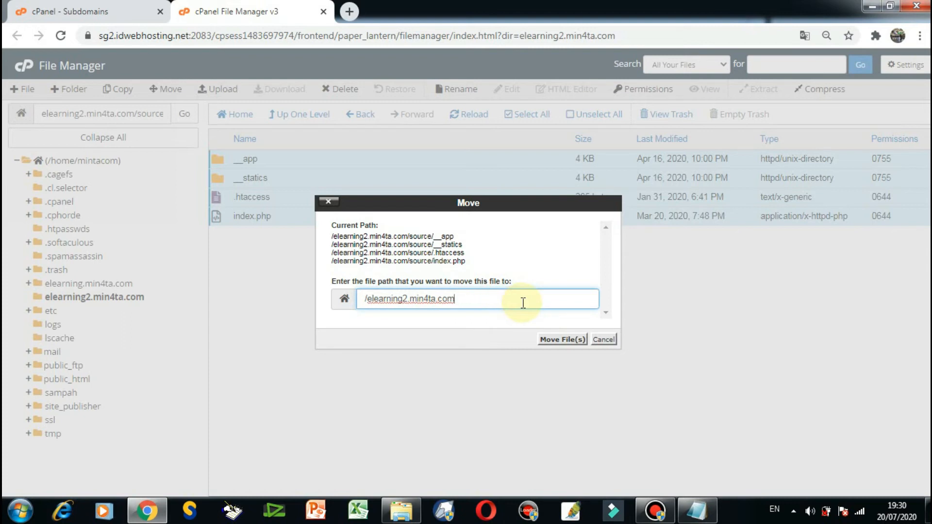
pyautogui.click(564, 343)
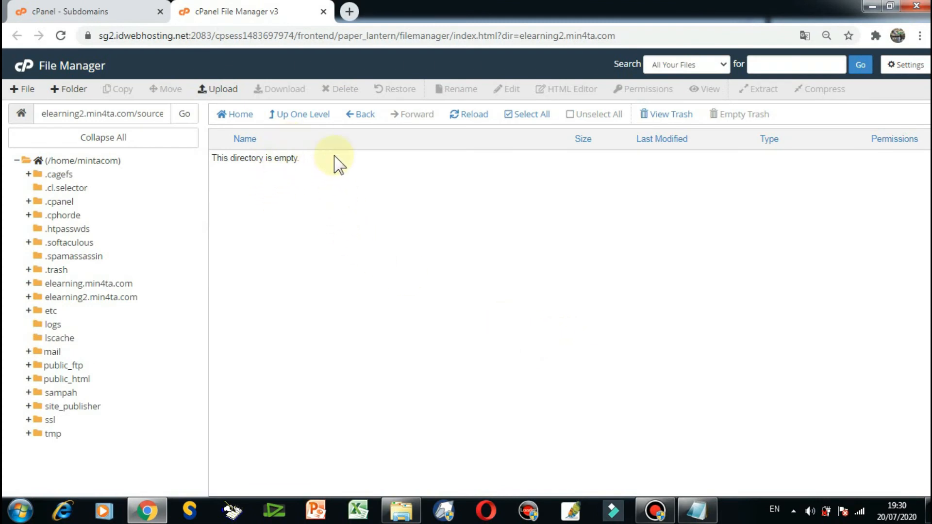
# Go back up to the elearning2.min4ta.com folder and delete the source folder from it.
pyautogui.click(297, 117)
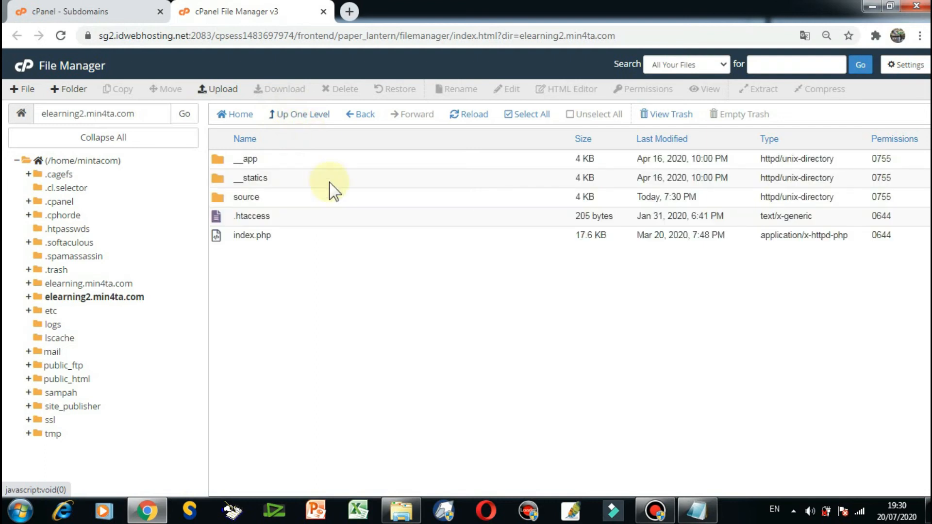
pyautogui.click(226, 195)
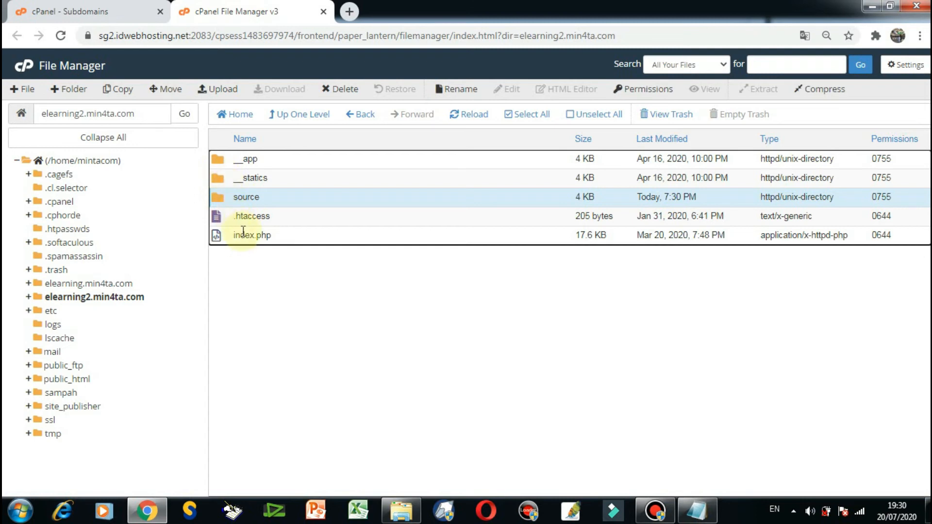
pyautogui.click(220, 196)
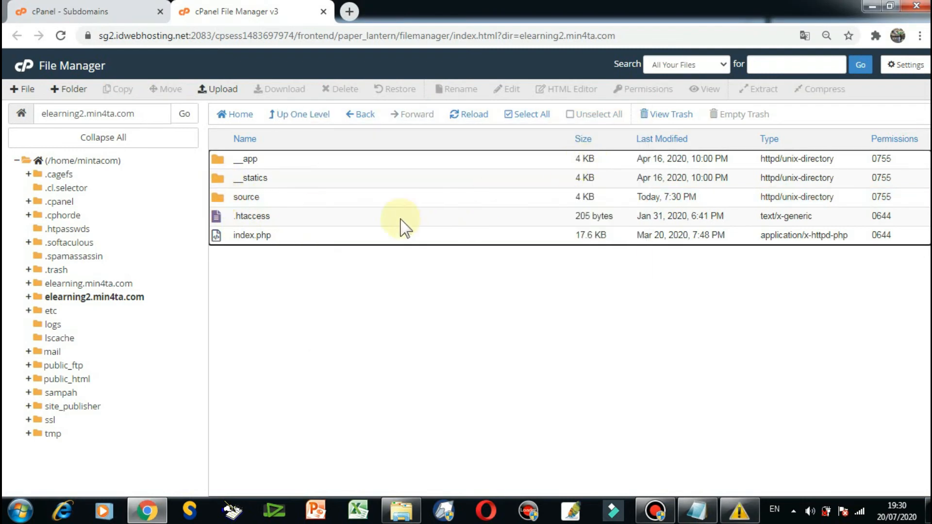
pyautogui.click(220, 197)
pyautogui.rightClick(219, 197)
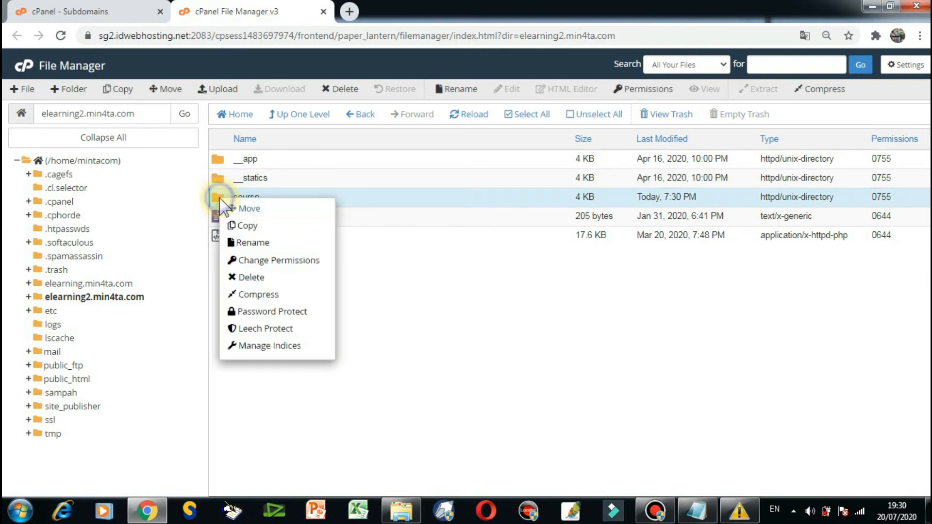
pyautogui.click(251, 277)
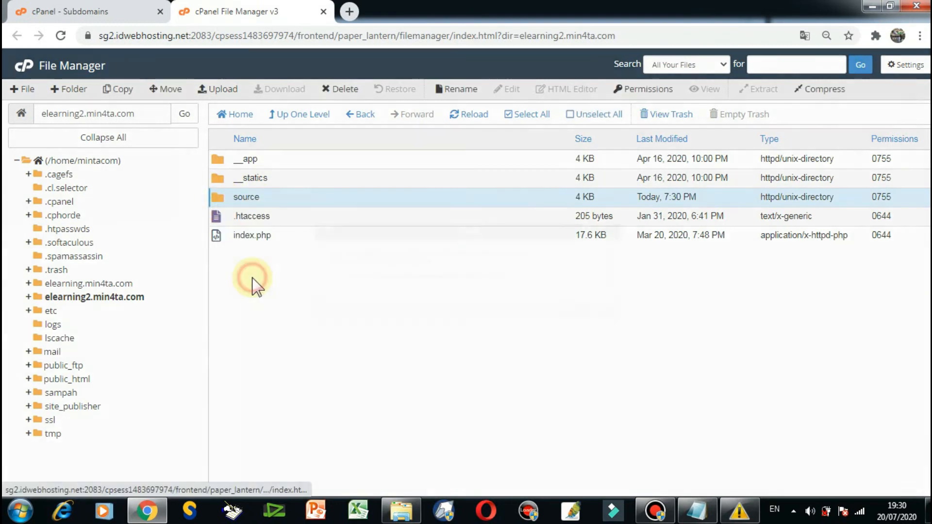
pyautogui.click(570, 310)
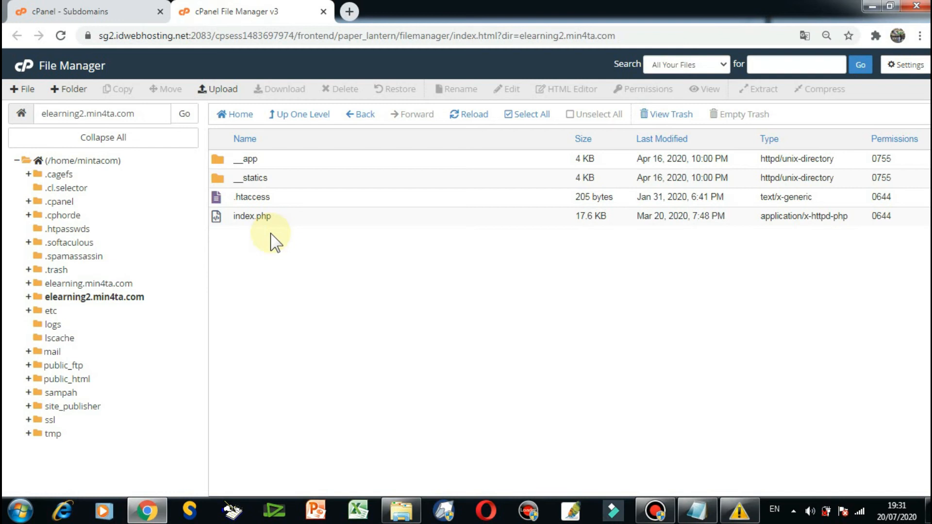
# Open database.php from the config folder inside __app of elearning2.min4ta.com in the code editor.
pyautogui.click(219, 161)
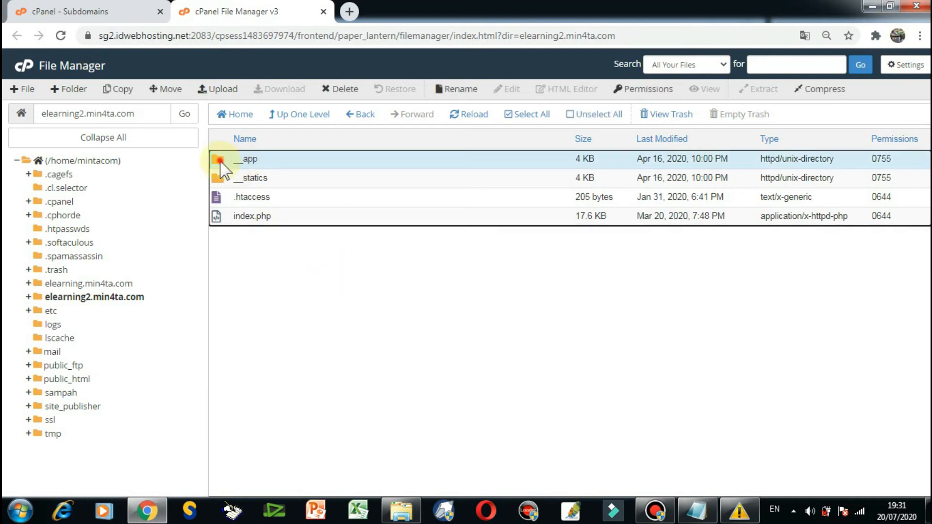
pyautogui.doubleClick(219, 161)
pyautogui.doubleClick(217, 179)
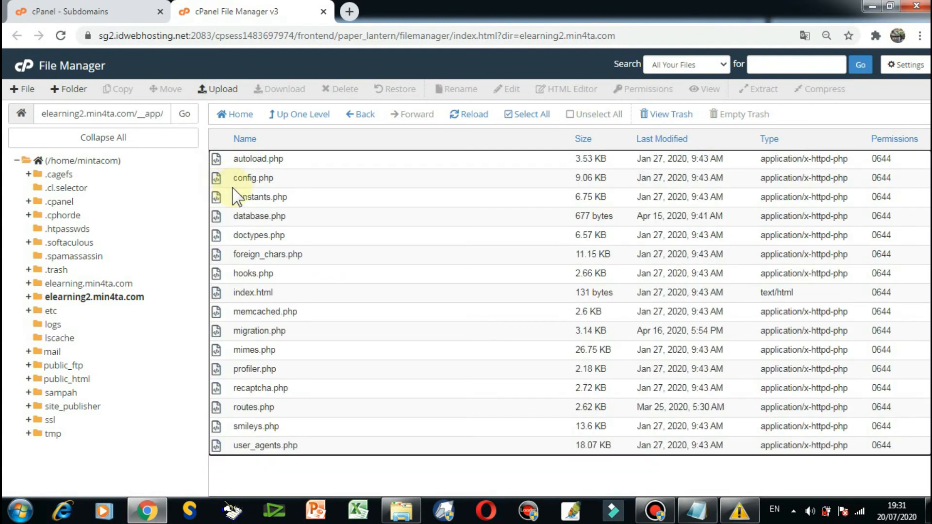
pyautogui.click(257, 216)
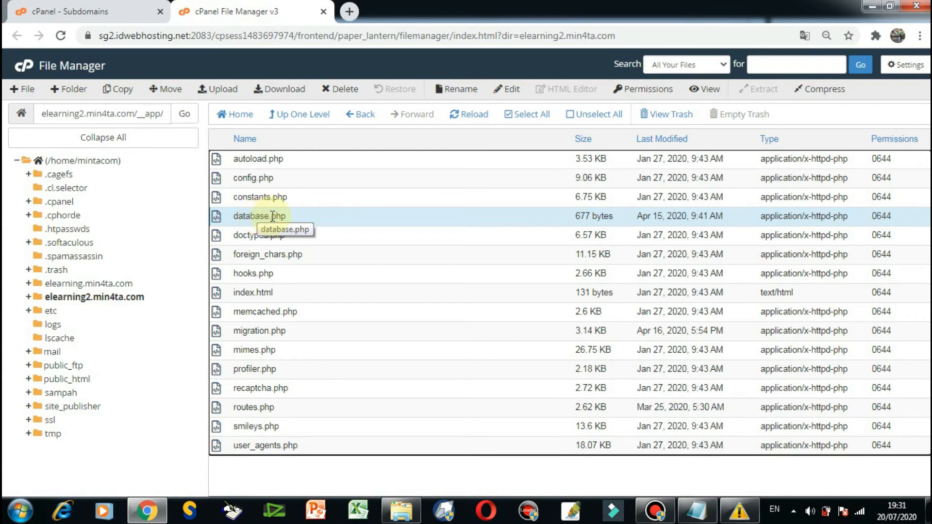
pyautogui.rightClick(237, 217)
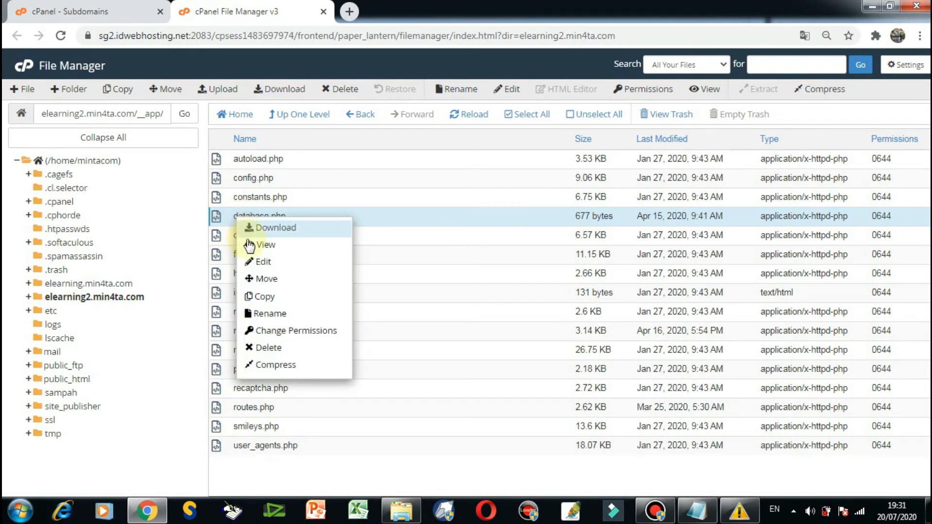
pyautogui.click(273, 266)
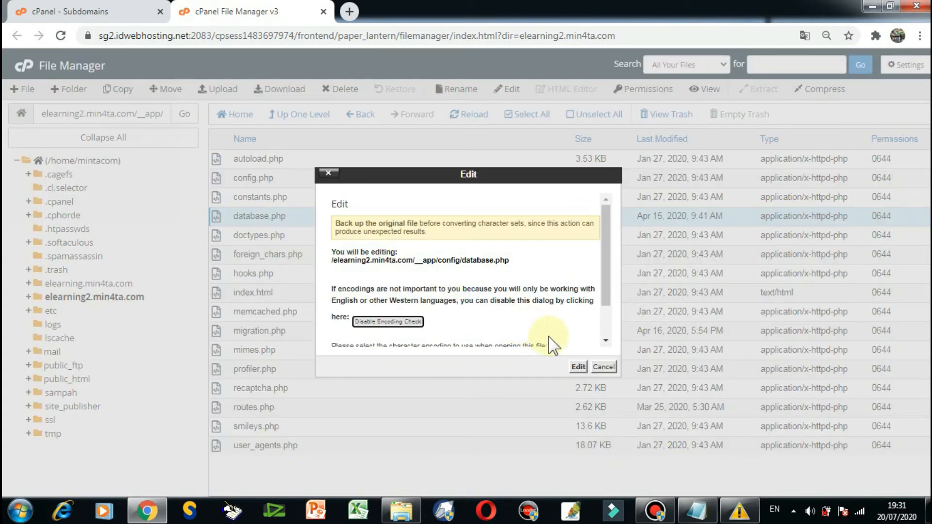
pyautogui.click(579, 368)
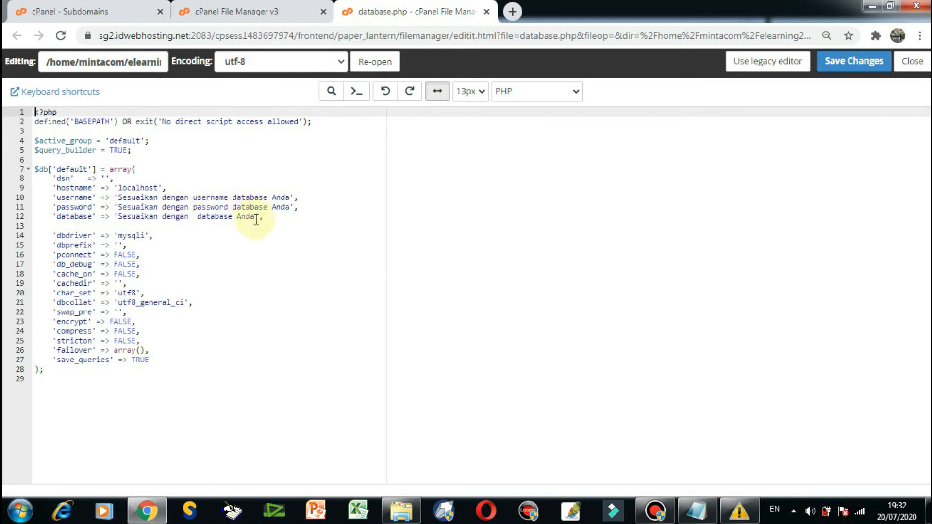
# Replace the placeholder of the 'database' entry with mintacom_elearning2, copied from the Notepad credentials note.
pyautogui.click(76, 216)
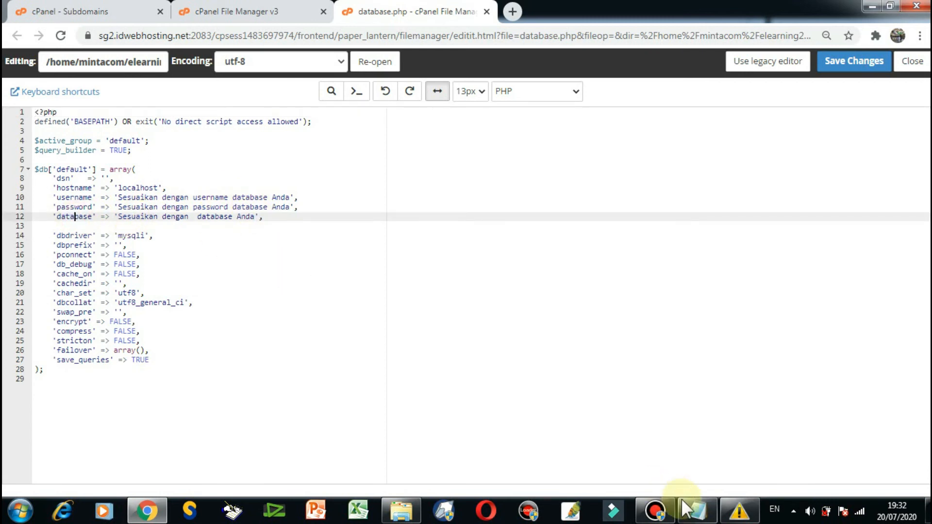
pyautogui.click(699, 512)
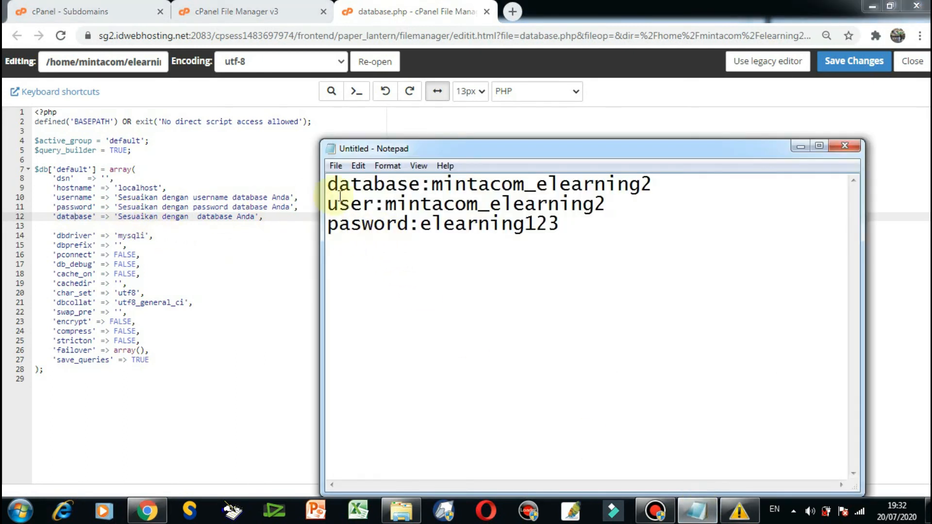
pyautogui.moveTo(656, 185); pyautogui.dragTo(432, 185)
pyautogui.rightClick(433, 189)
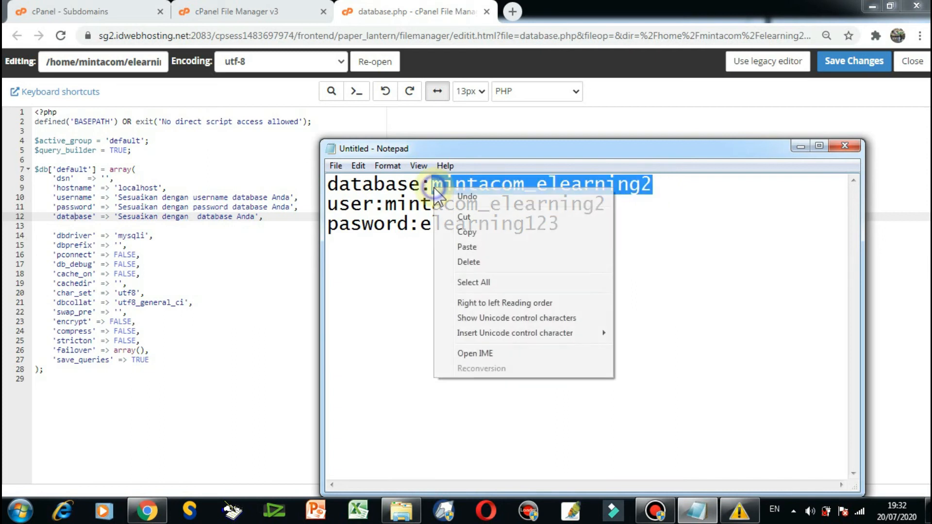
pyautogui.click(466, 232)
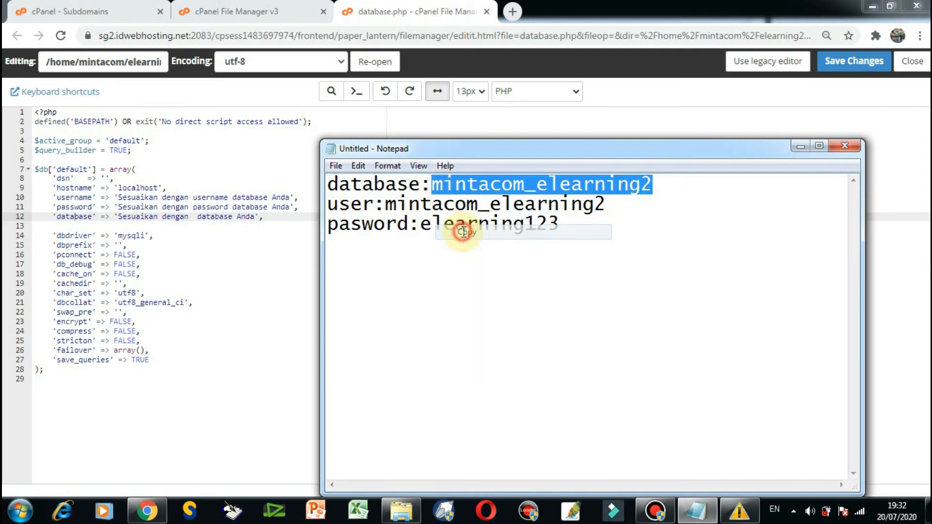
pyautogui.click(121, 217)
pyautogui.moveTo(121, 217); pyautogui.dragTo(257, 217)
pyautogui.rightClick(255, 218)
pyautogui.click(281, 262)
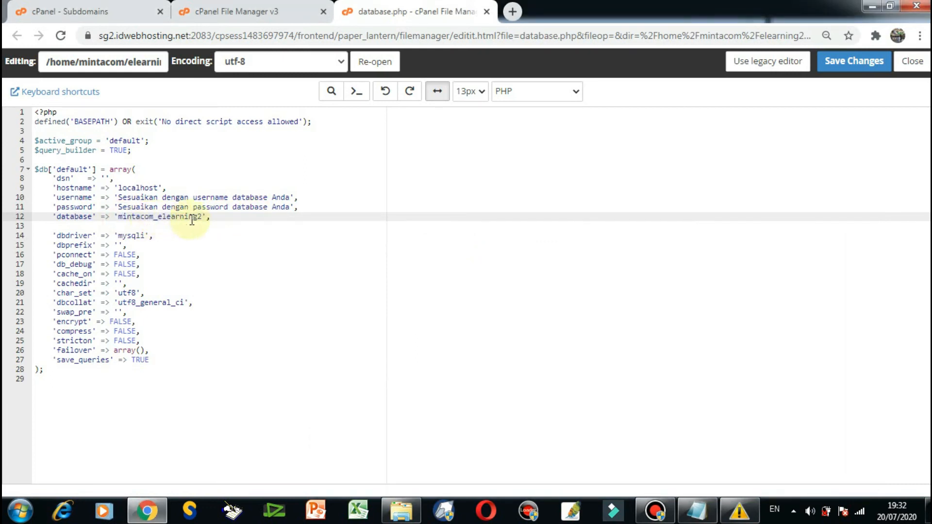
# Replace the placeholder of the 'username' entry in database.php with mintacom_elearning2.
pyautogui.click(121, 197)
pyautogui.click(699, 508)
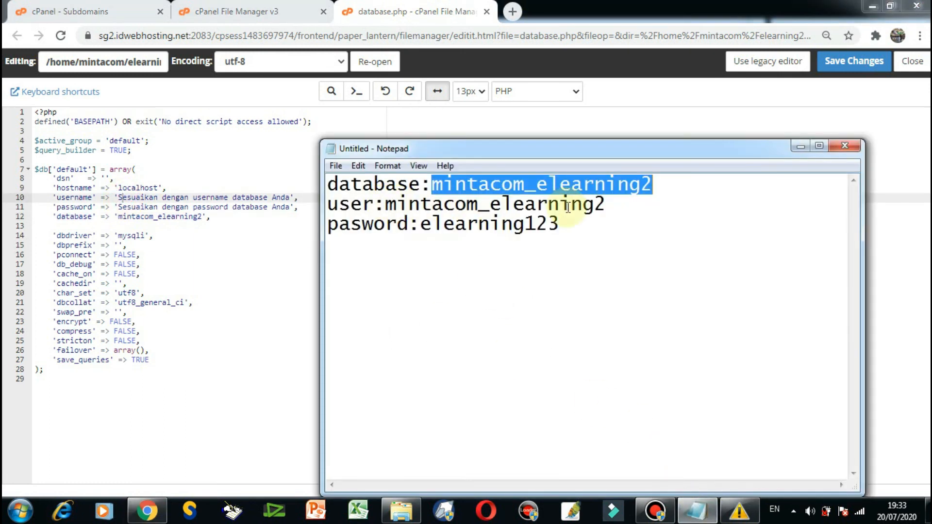
pyautogui.click(286, 197)
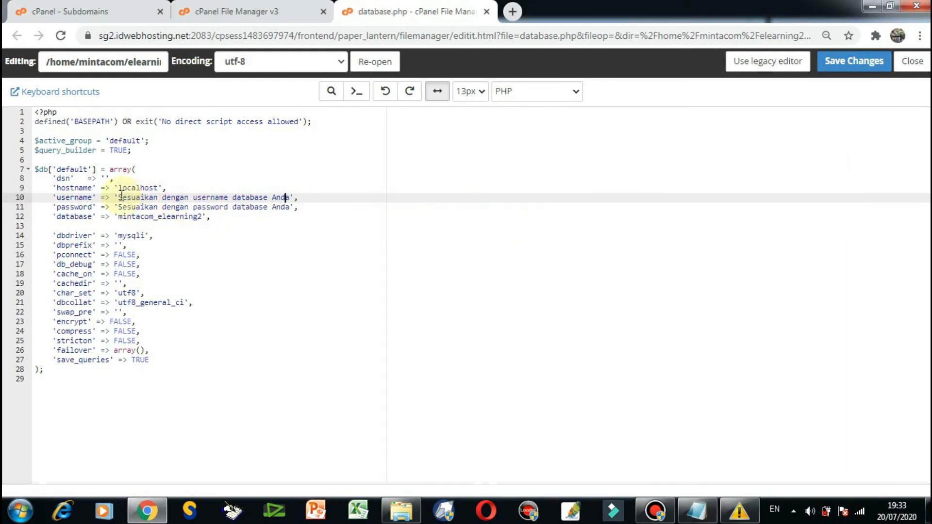
pyautogui.moveTo(120, 197); pyautogui.dragTo(286, 197)
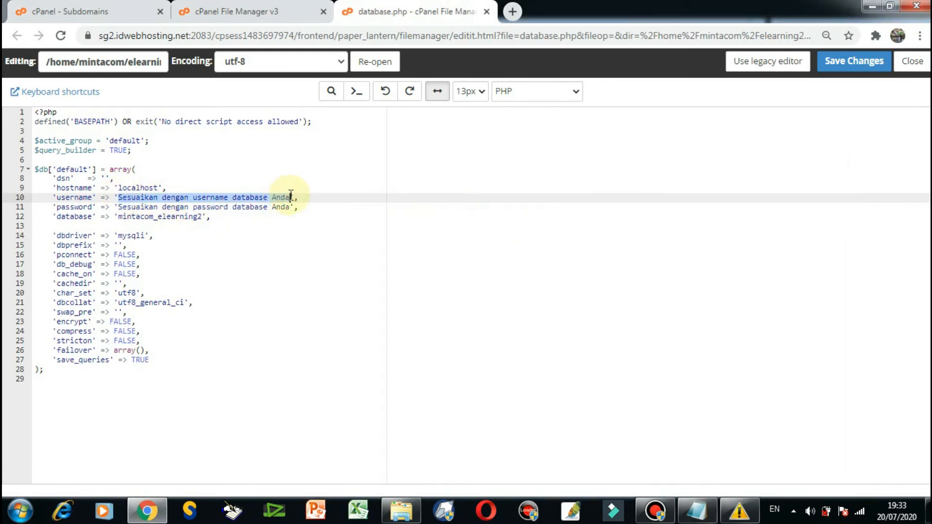
pyautogui.rightClick(286, 197)
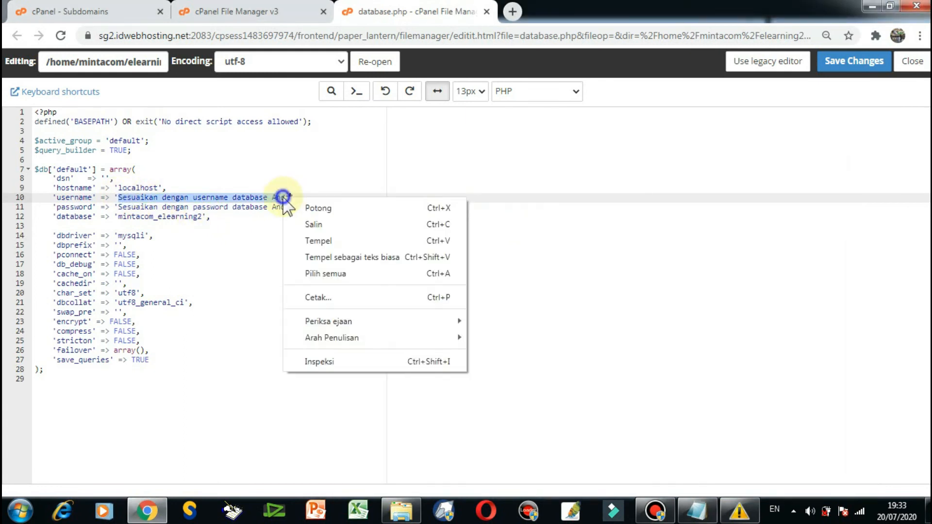
pyautogui.click(320, 241)
# Replace the placeholder of the 'password' entry in database.php with the database password from the Notepad note.
pyautogui.click(265, 208)
pyautogui.click(696, 510)
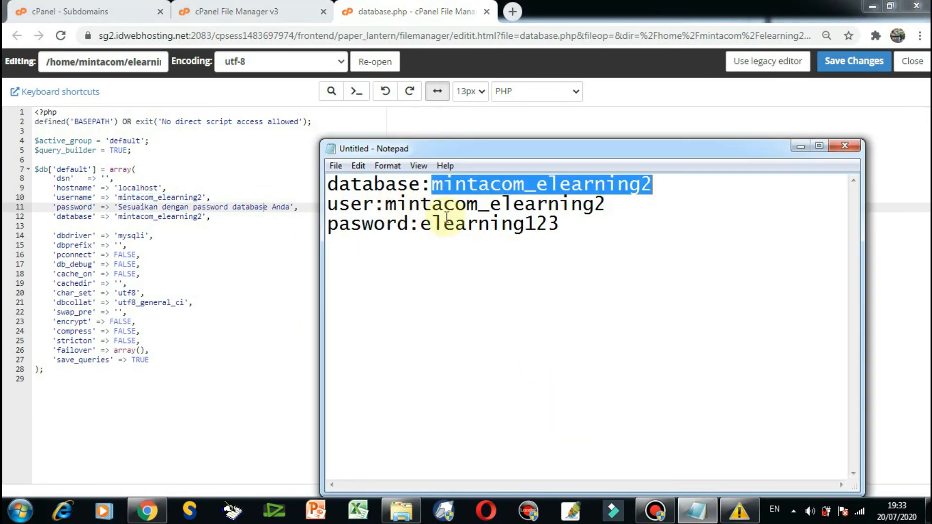
pyautogui.moveTo(422, 224); pyautogui.dragTo(553, 224)
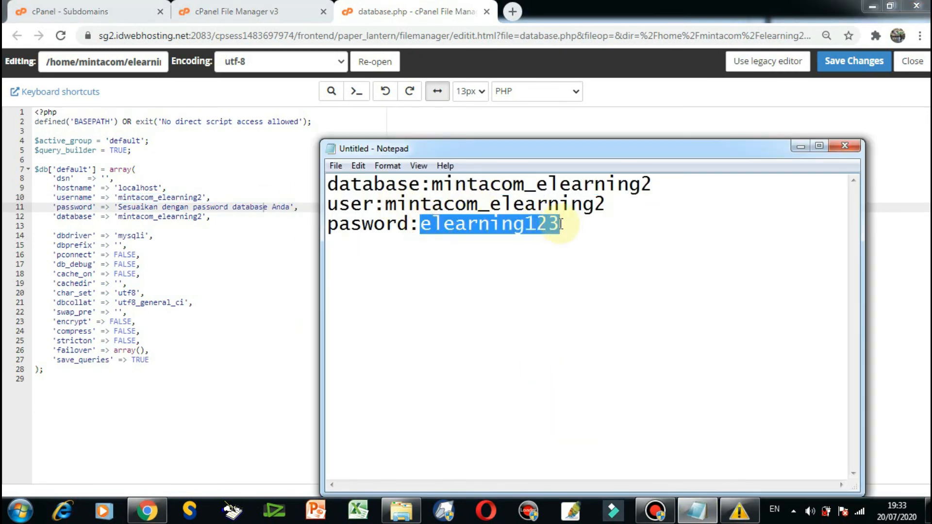
pyautogui.click(120, 213)
pyautogui.moveTo(118, 208); pyautogui.dragTo(290, 208)
pyautogui.hotkey('ctrl', 'v')
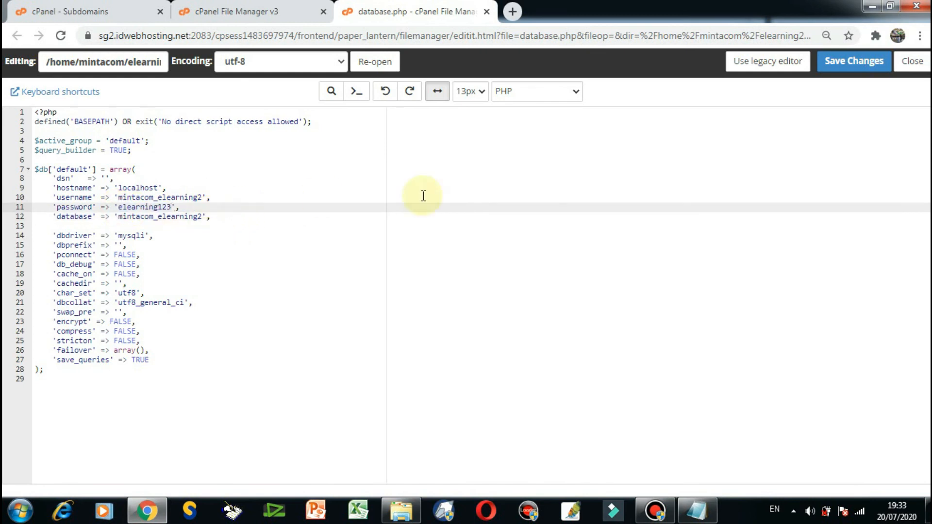
# Save the changes to database.php, then close the editor and File Manager.
pyautogui.click(850, 65)
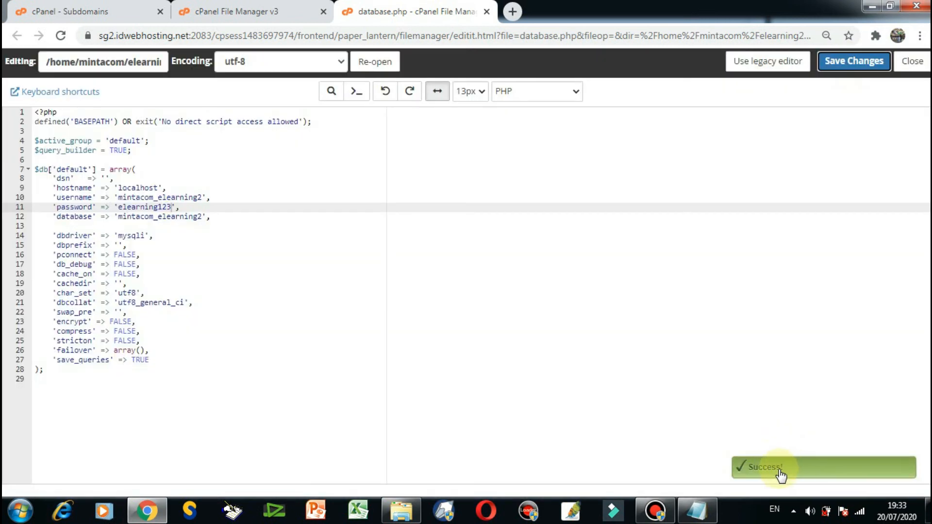
pyautogui.click(916, 67)
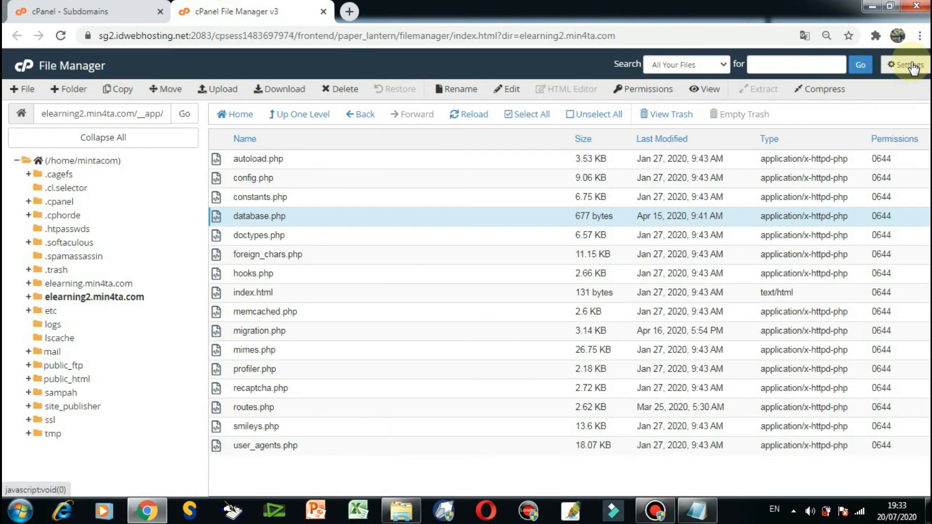
pyautogui.click(324, 11)
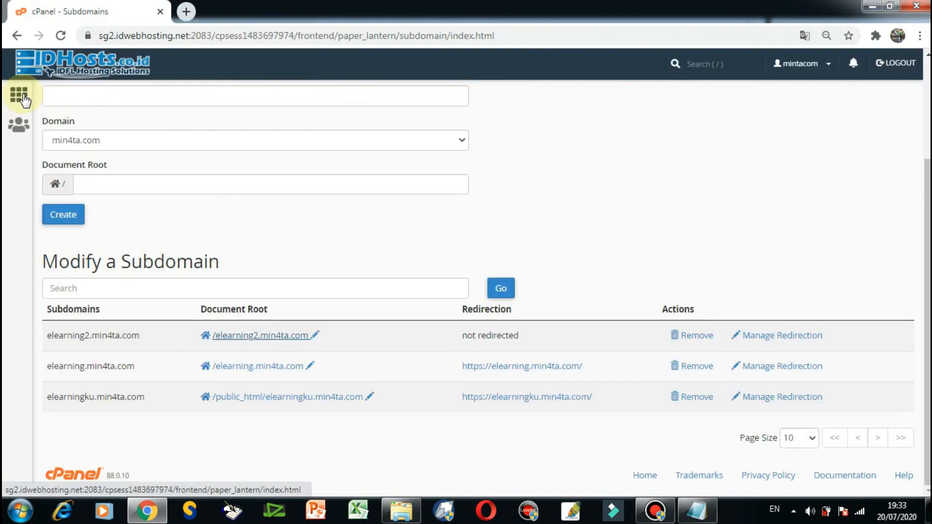
# Return to the cPanel main page and open the Select PHP Version tool from the Software section.
pyautogui.click(20, 97)
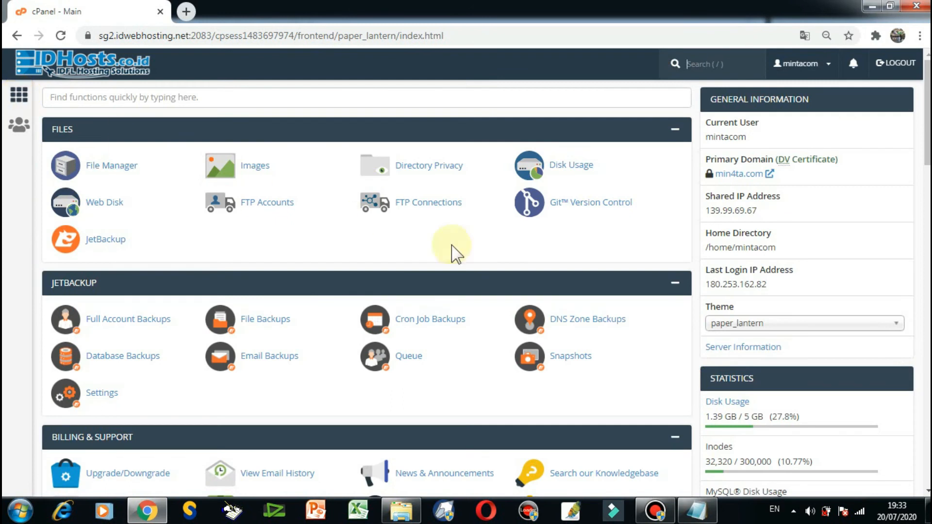
pyautogui.scroll(-5, 581, 259)
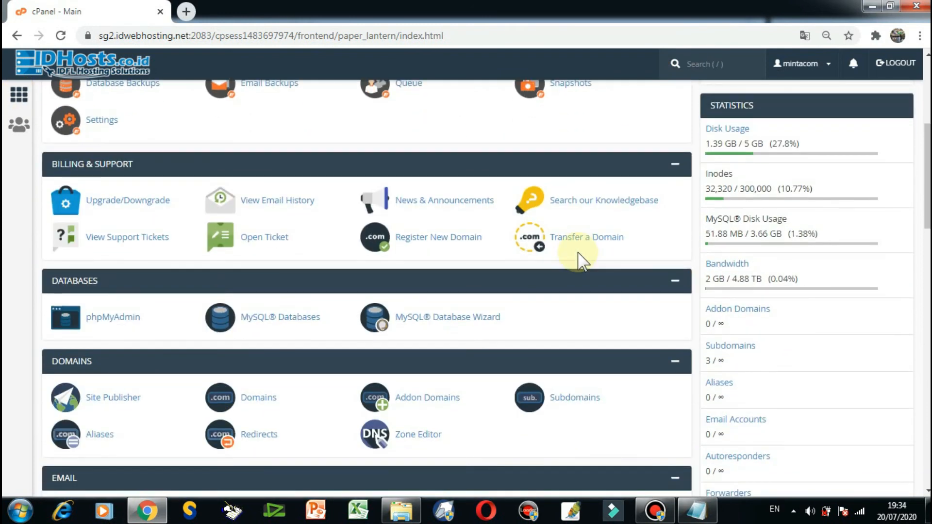
pyautogui.scroll(-1, 581, 259)
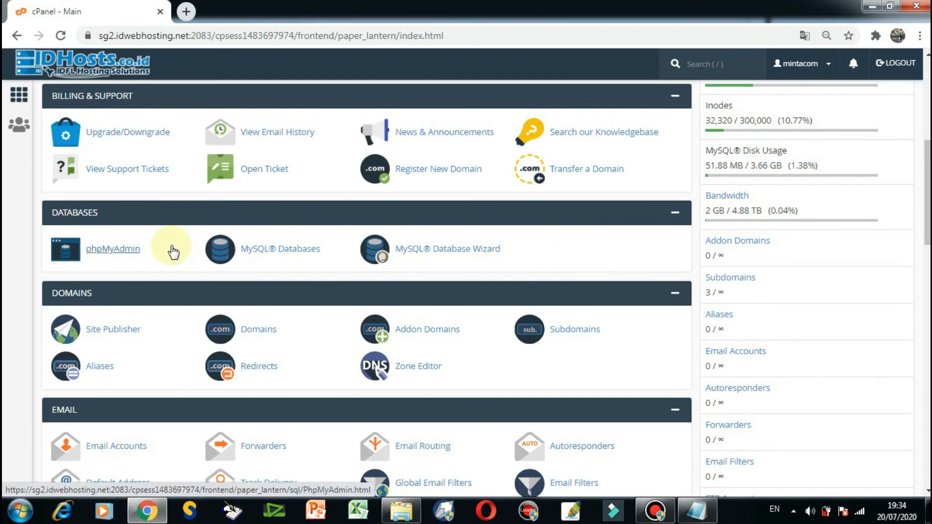
pyautogui.scroll(-10, 173, 251)
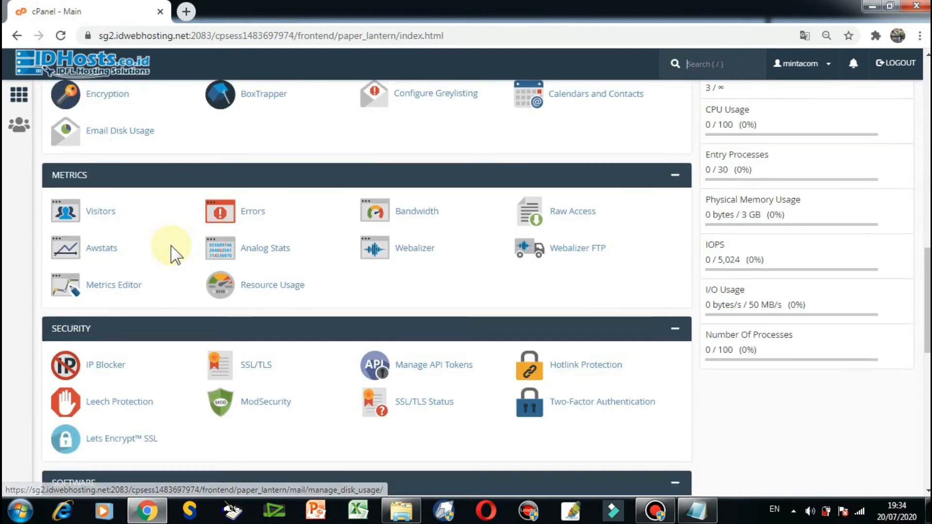
pyautogui.scroll(-7, 174, 252)
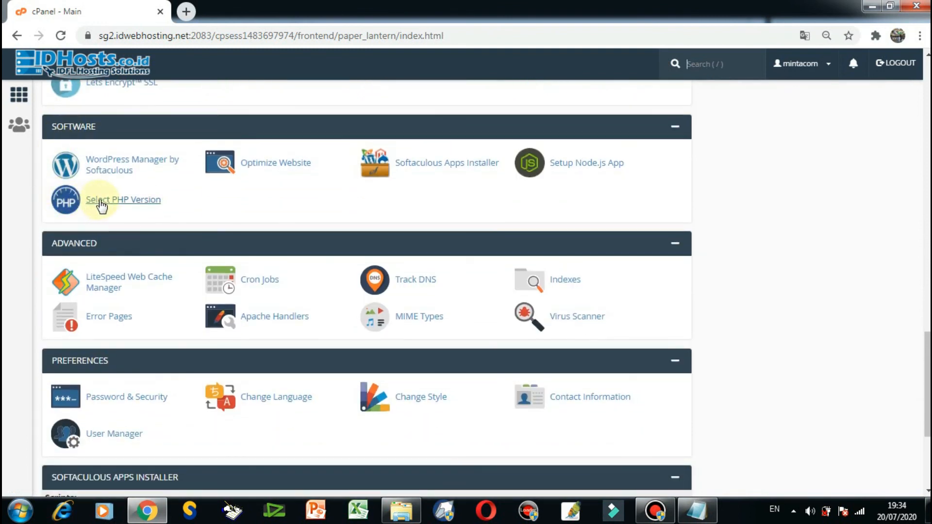
pyautogui.click(136, 202)
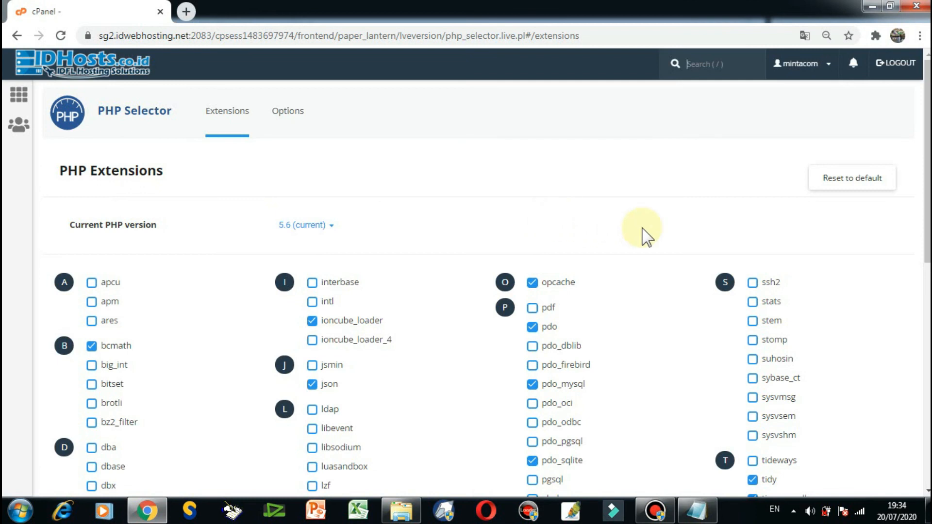
# Check the available PHP versions and select 5.6 as the current PHP version.
pyautogui.click(327, 240)
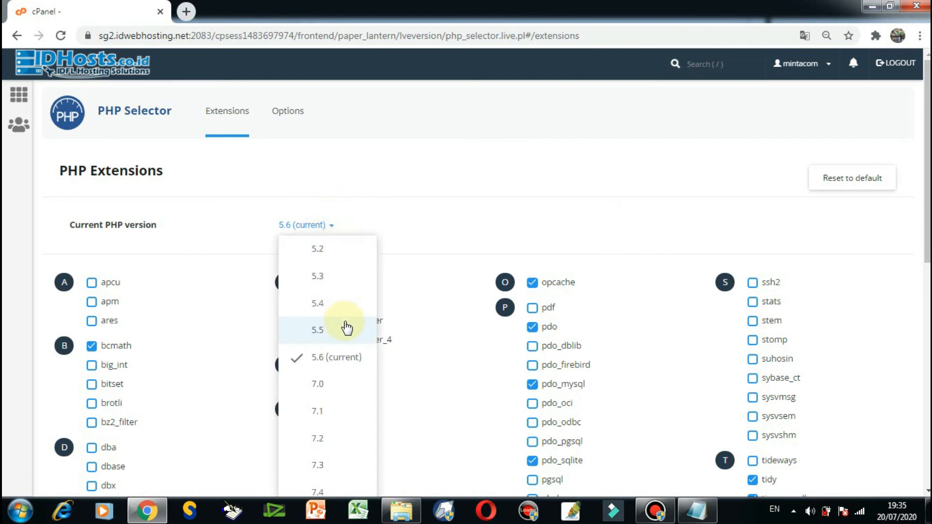
pyautogui.scroll(-4, 321, 257)
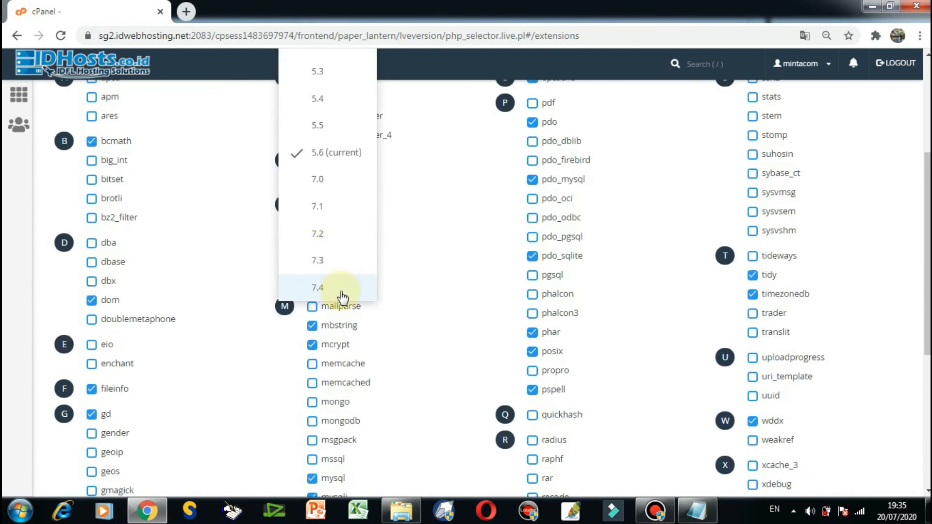
pyautogui.click(300, 153)
pyautogui.scroll(4, 416, 214)
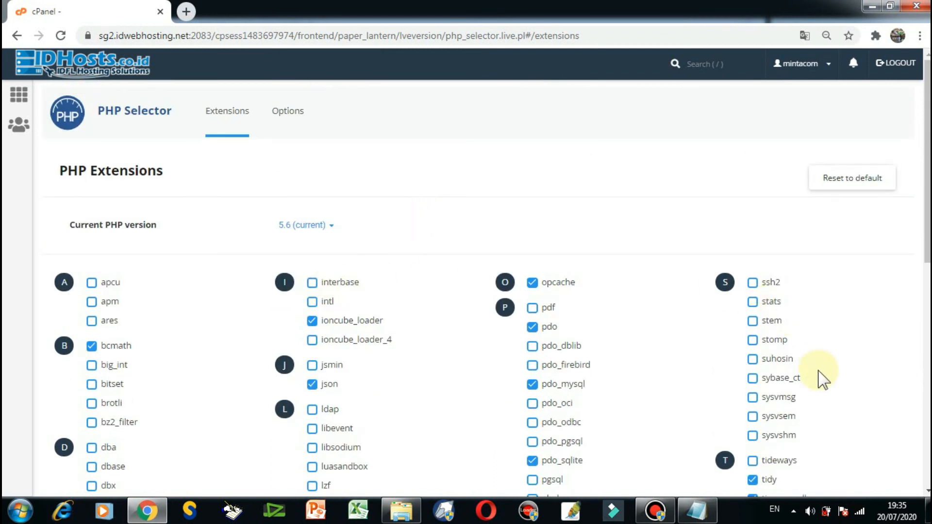
# Review which PHP extensions are enabled for version 5.6, including ioncube_loader, and return to the cPanel main page.
pyautogui.scroll(-5, 801, 360)
pyautogui.scroll(5, 801, 359)
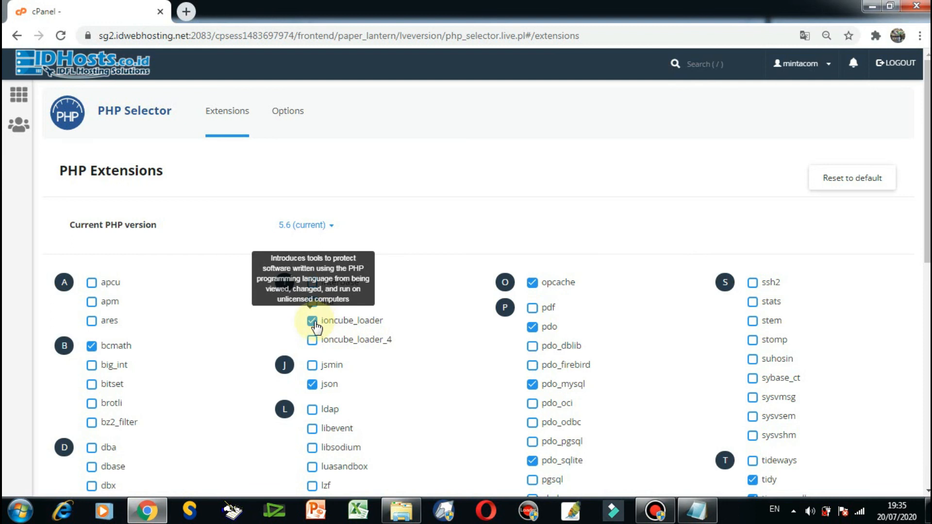
pyautogui.scroll(-9, 316, 327)
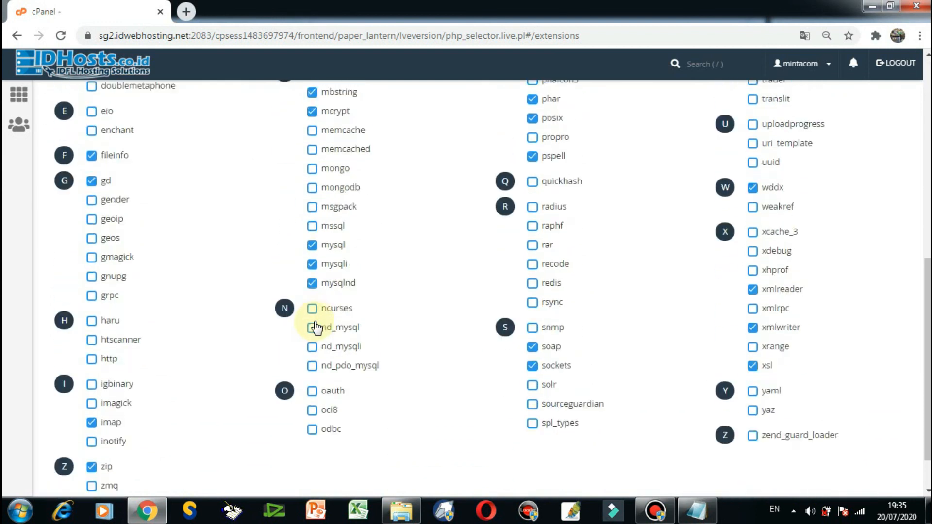
pyautogui.scroll(10, 313, 325)
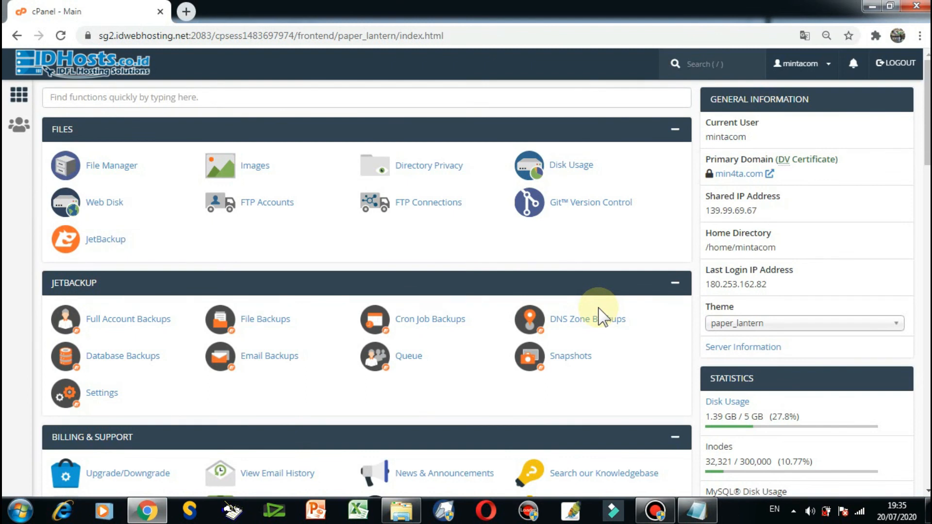
# Review the cPanel sections used for the installation and the database details in the Notepad note.
pyautogui.scroll(-4, 602, 318)
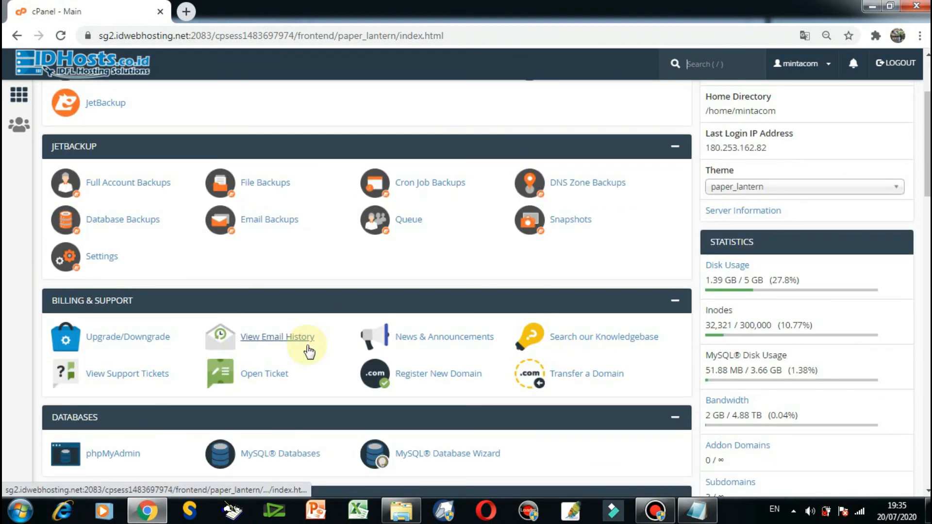
pyautogui.scroll(-13, 233, 376)
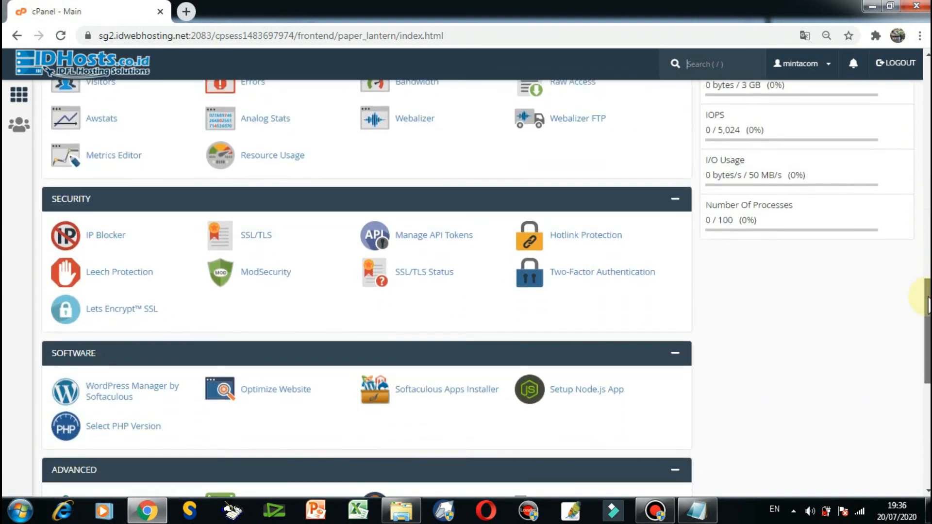
pyautogui.moveTo(928, 306); pyautogui.dragTo(928, 164)
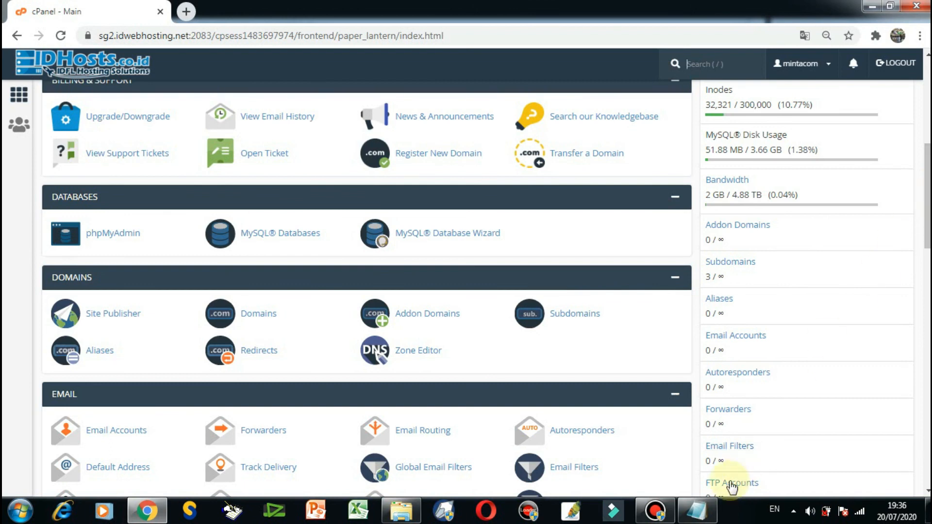
pyautogui.click(709, 515)
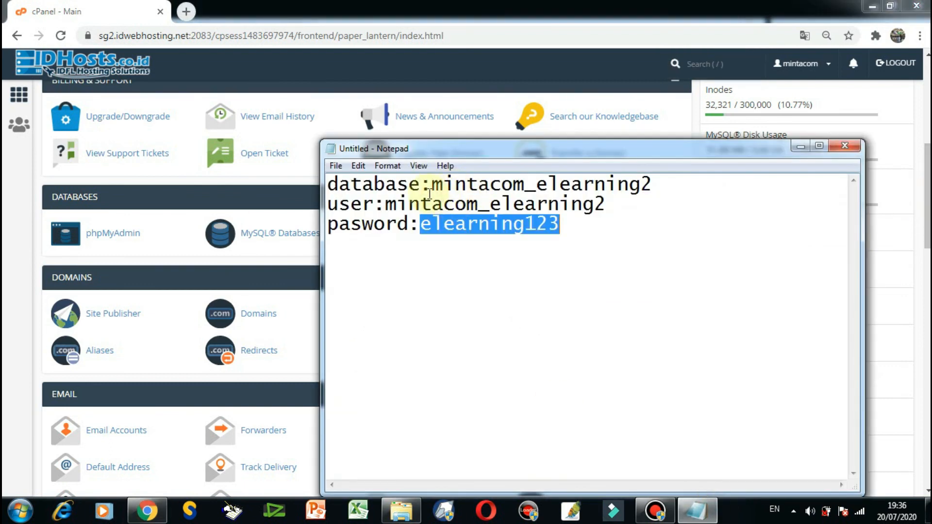
pyautogui.moveTo(927, 161); pyautogui.dragTo(927, 317)
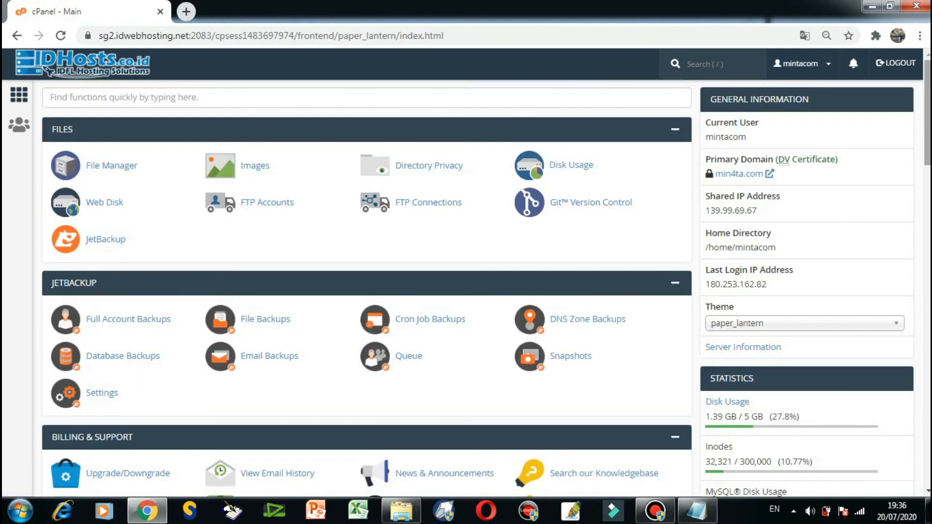
# Open a new blank browser tab, then log out of cPanel and close its tab.
pyautogui.click(186, 11)
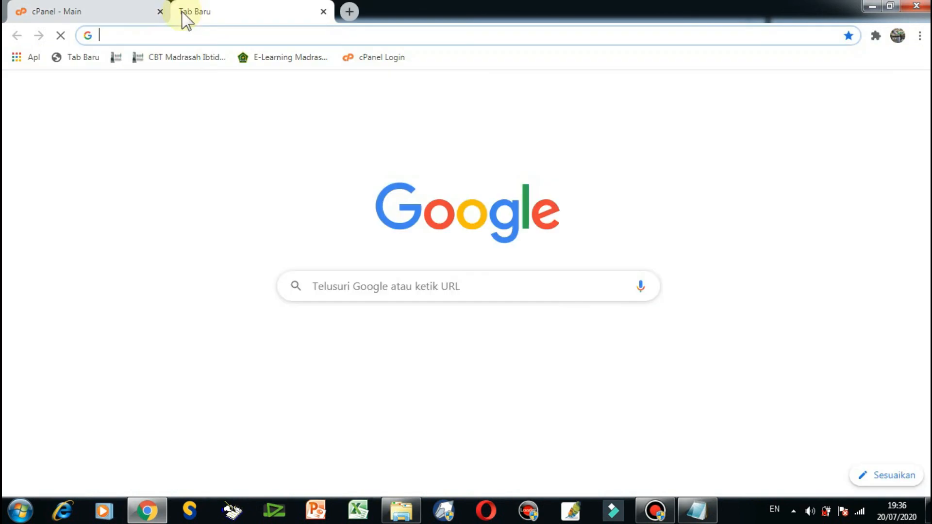
pyautogui.click(129, 16)
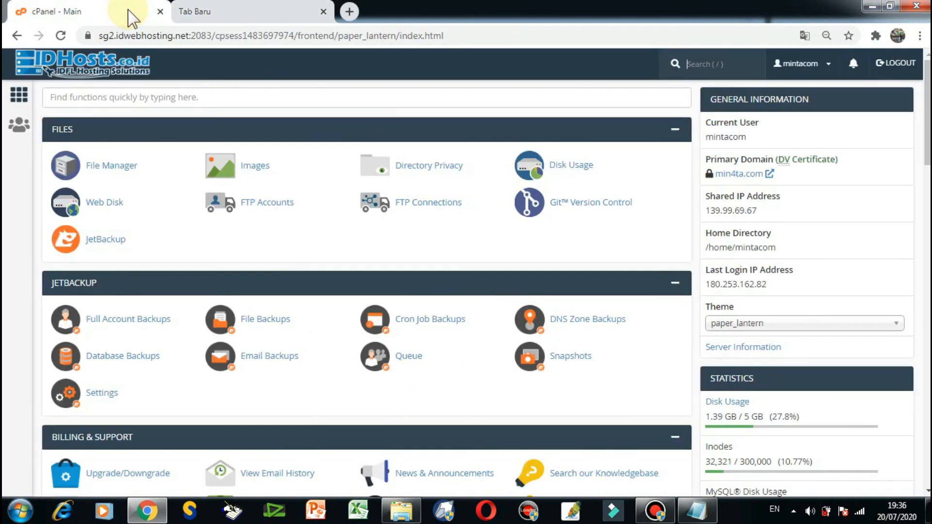
pyautogui.click(906, 72)
pyautogui.click(160, 11)
# Open the e-learning site at elearning2.min4ta.com in the blank browser tab.
pyautogui.click(127, 33)
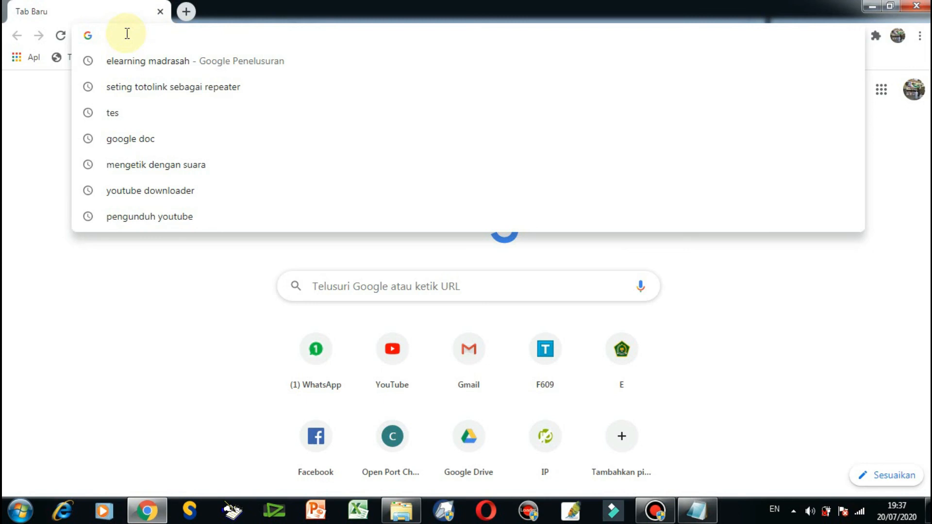
pyautogui.write('elearning2.min4ta.')
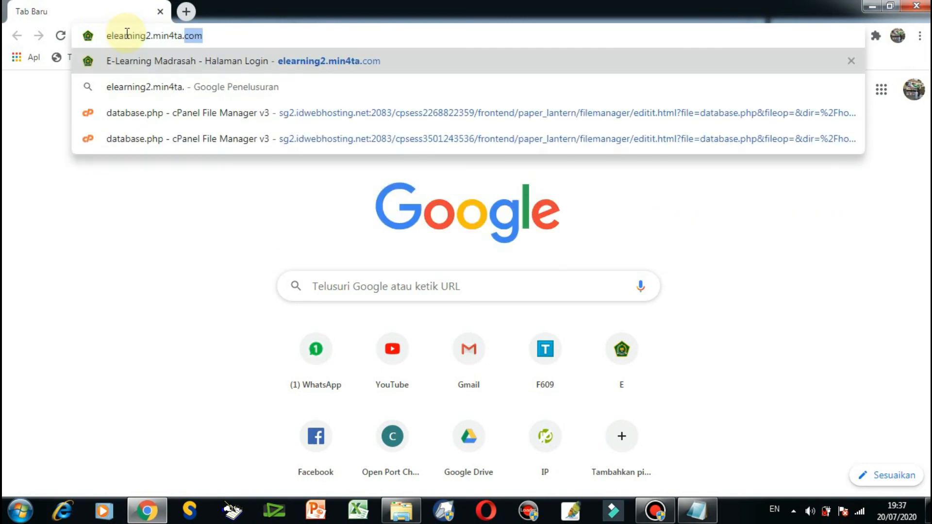
pyautogui.press('Return')
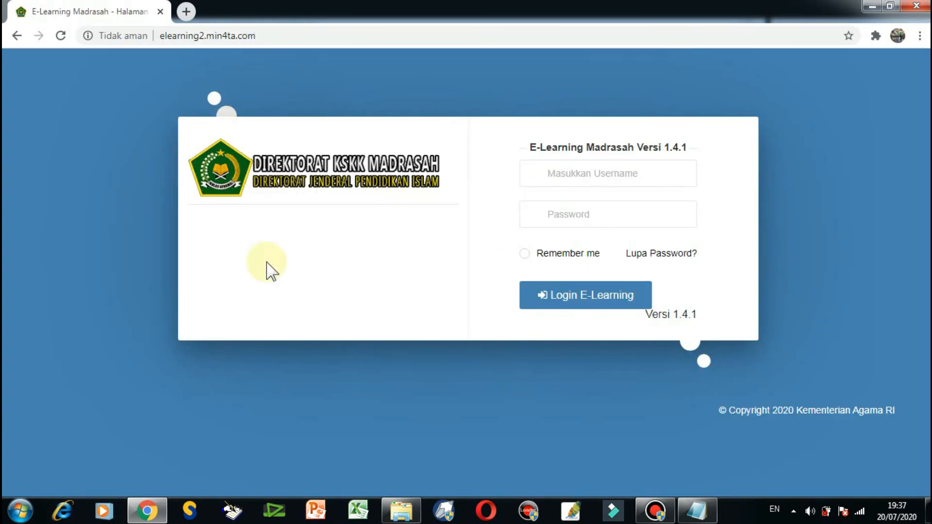